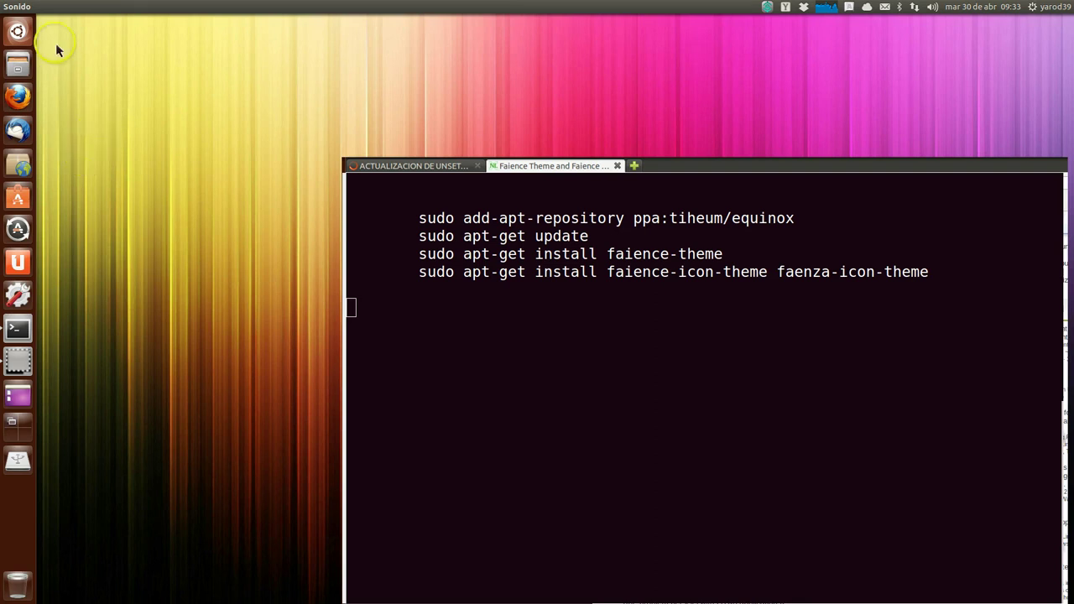
- Try to launch Unsettings from the Dash
click(18, 32)
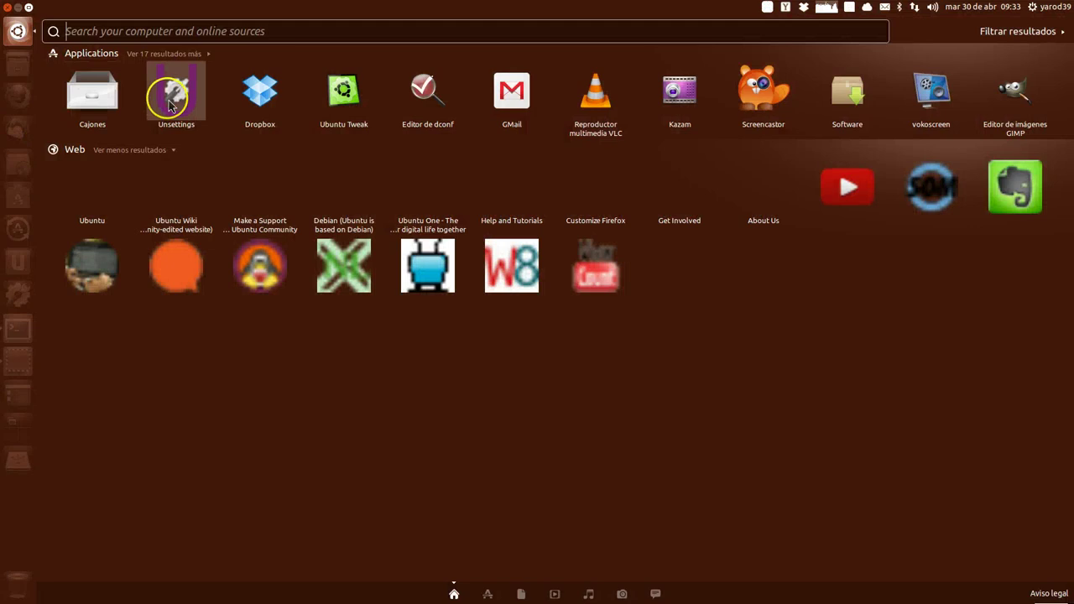
click(167, 103)
click(19, 32)
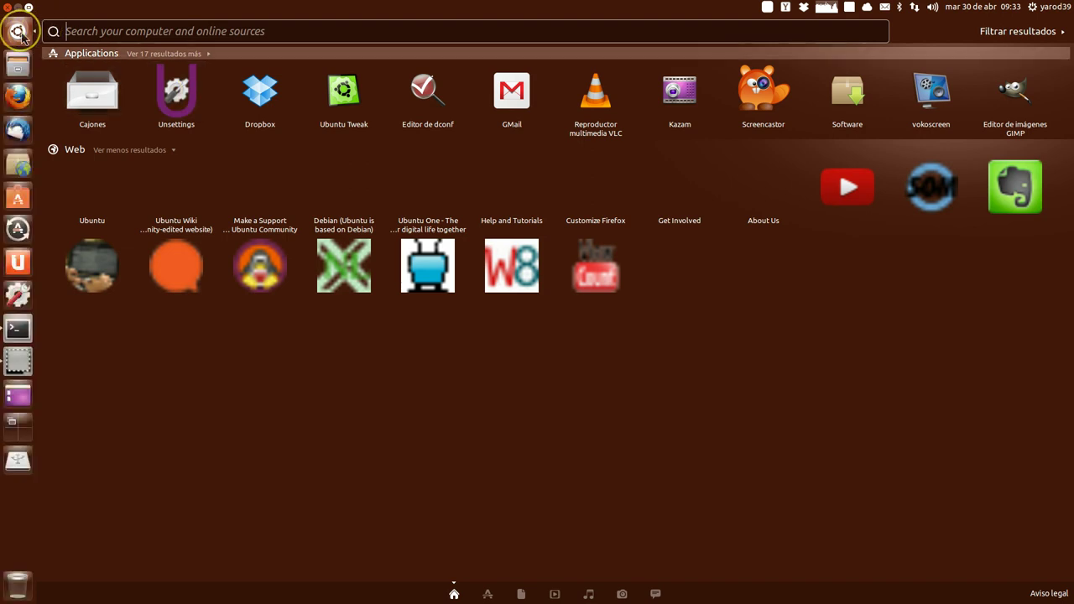
click(18, 32)
click(18, 32)
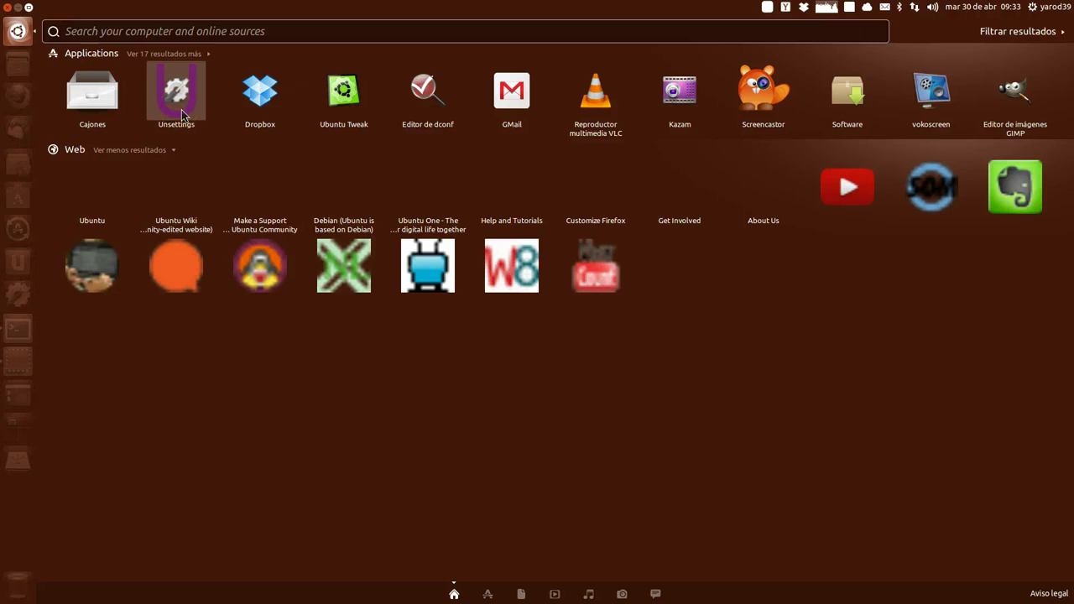
click(113, 73)
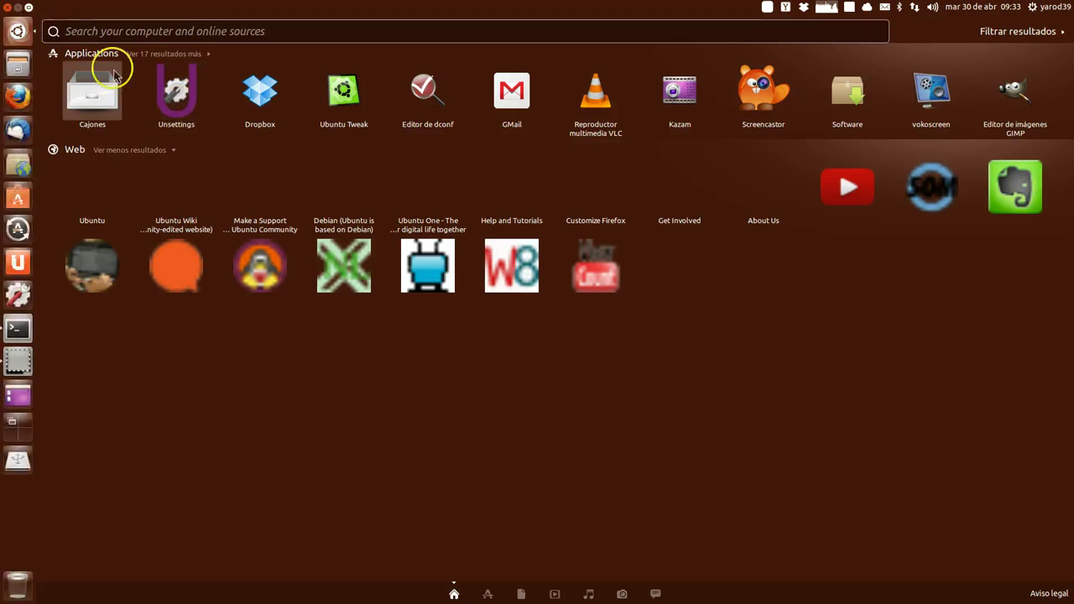
click(179, 109)
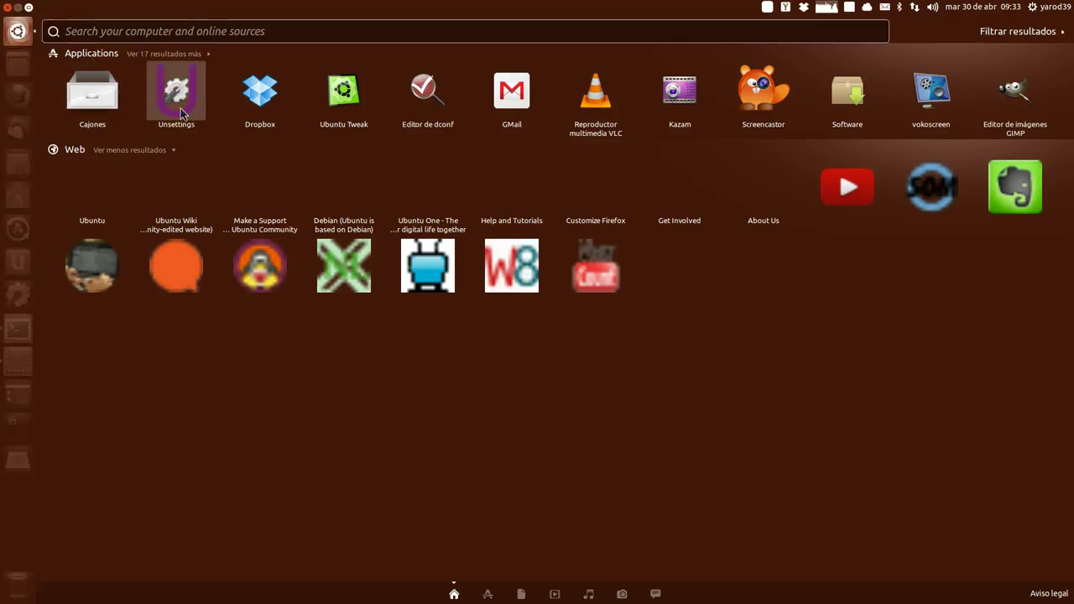
click(19, 32)
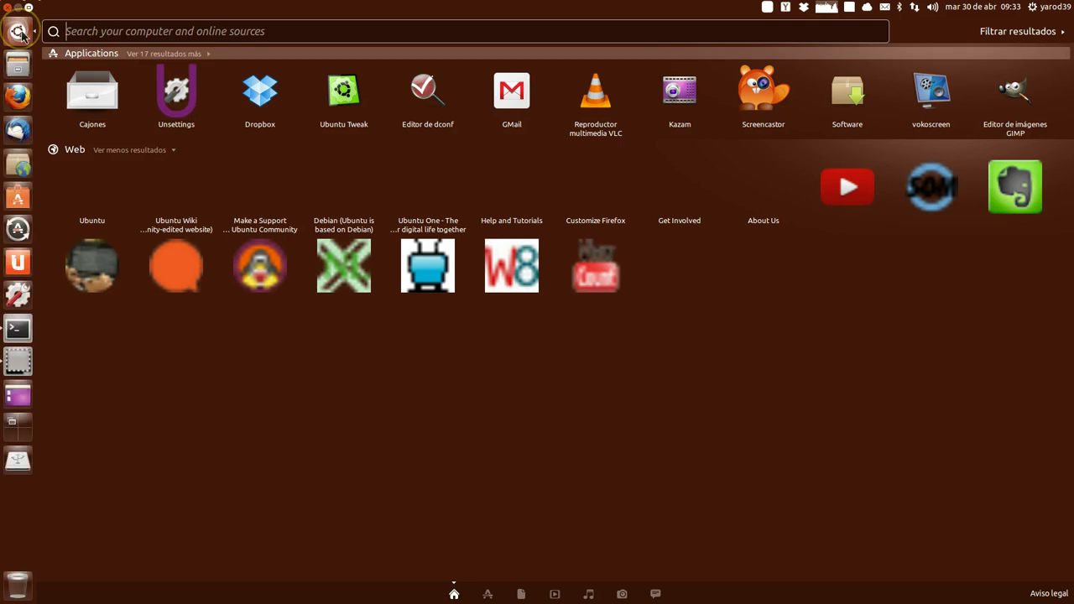
click(18, 32)
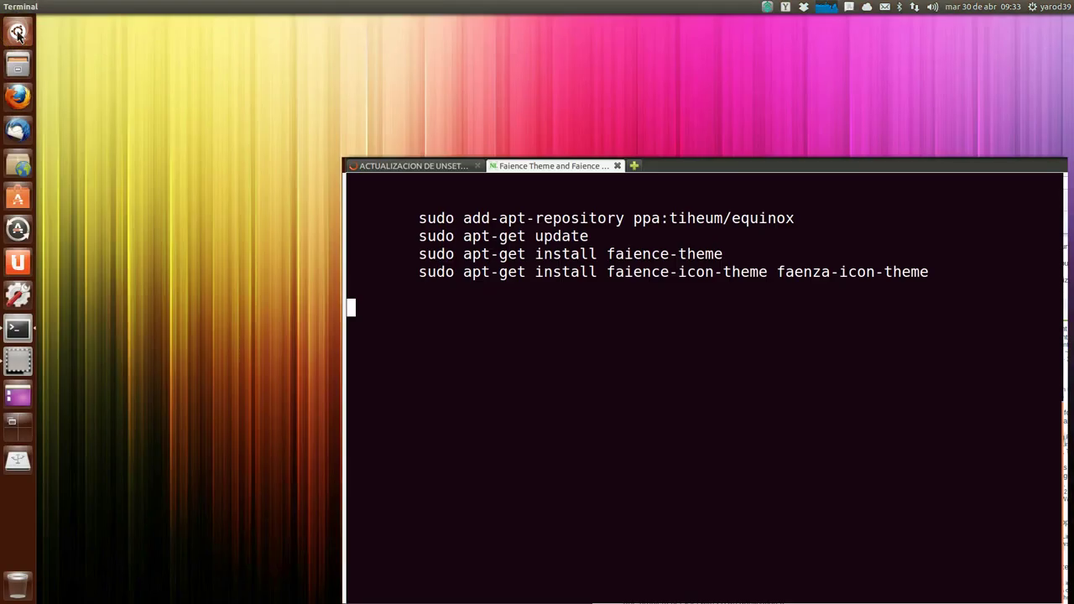
- Launch Unsettings by searching for "uns" in the Synapse launcher
key(ctrl+space)
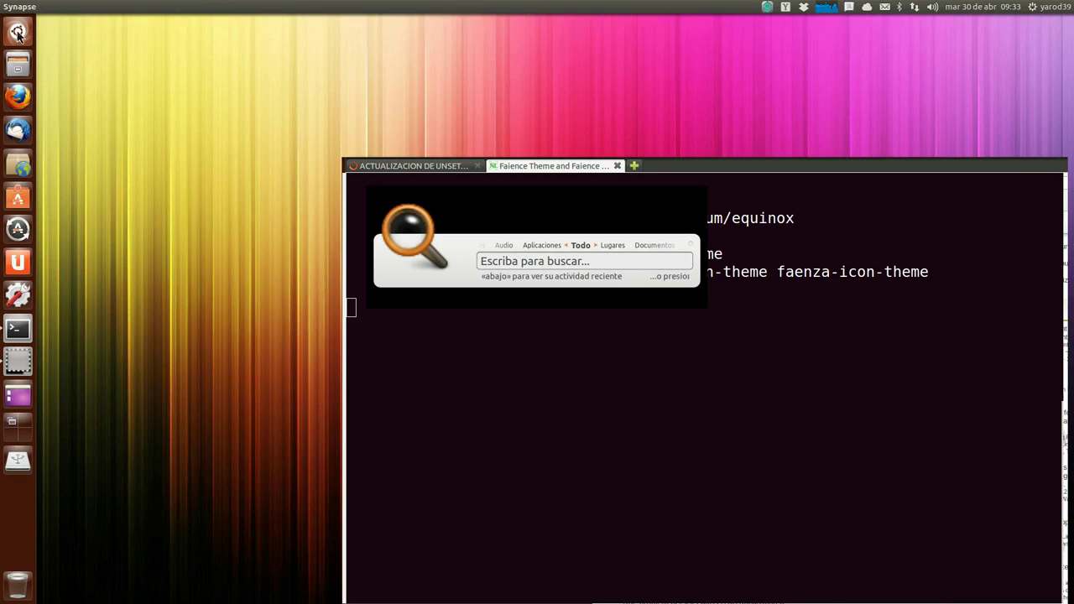
text(un)
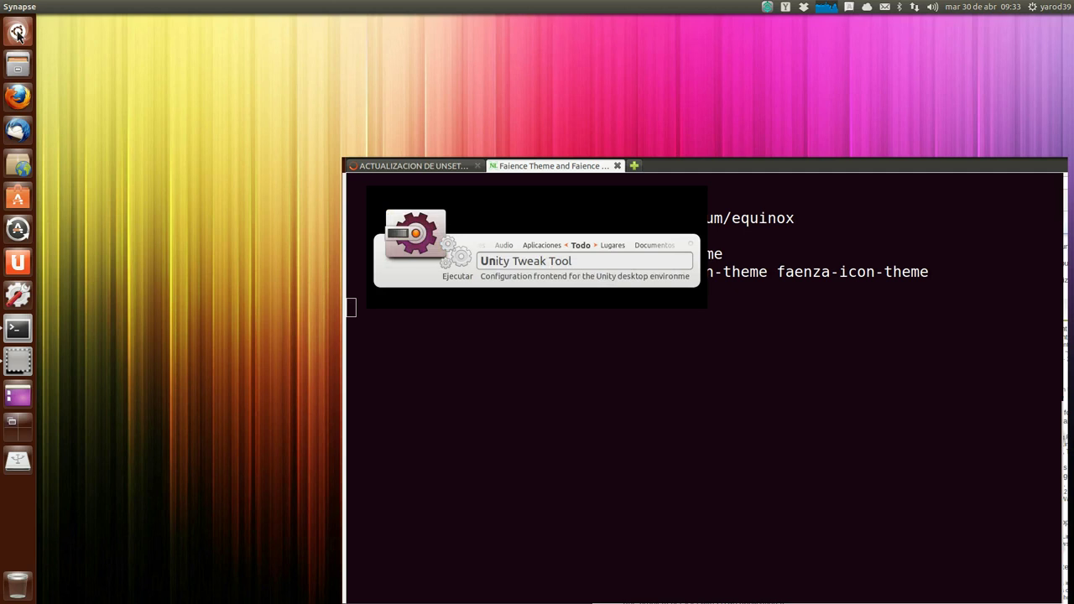
text(settings)
key(Return)
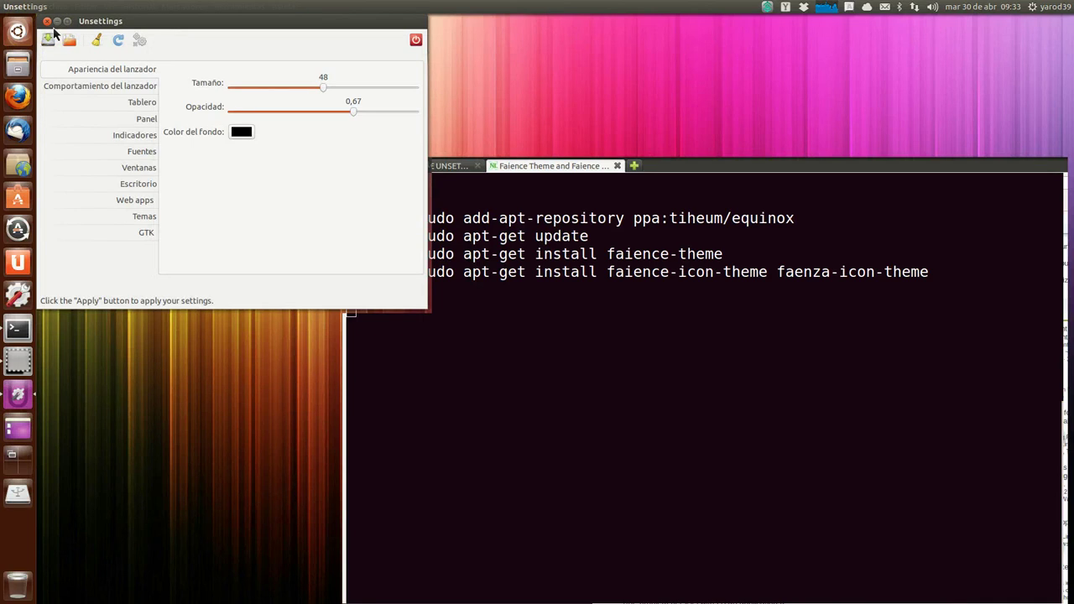
- In the theme settings, set the window theme (Ventanas) to Faience
click(140, 217)
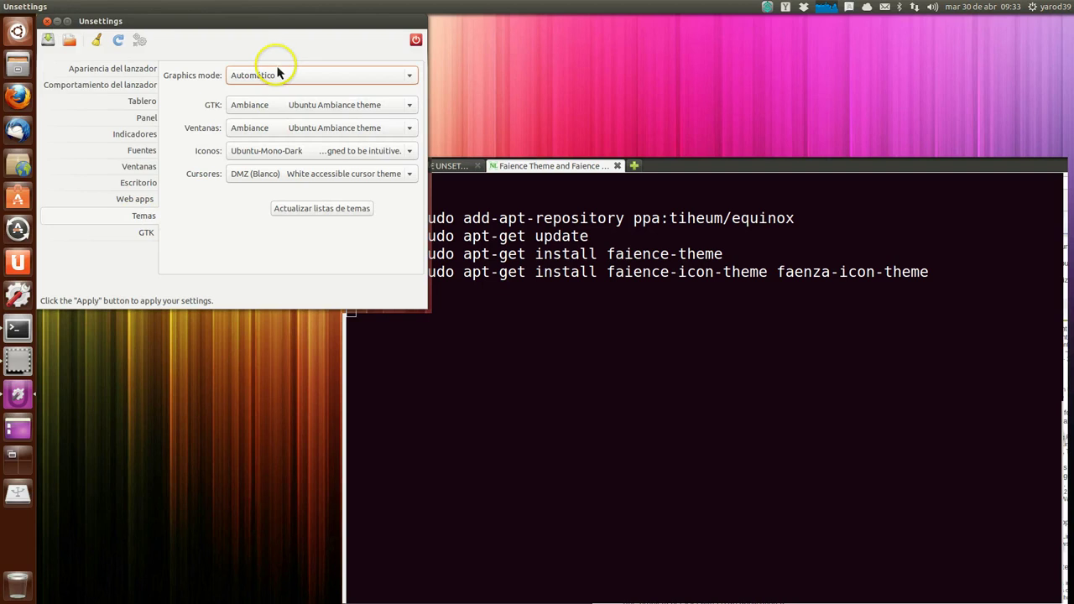
click(261, 130)
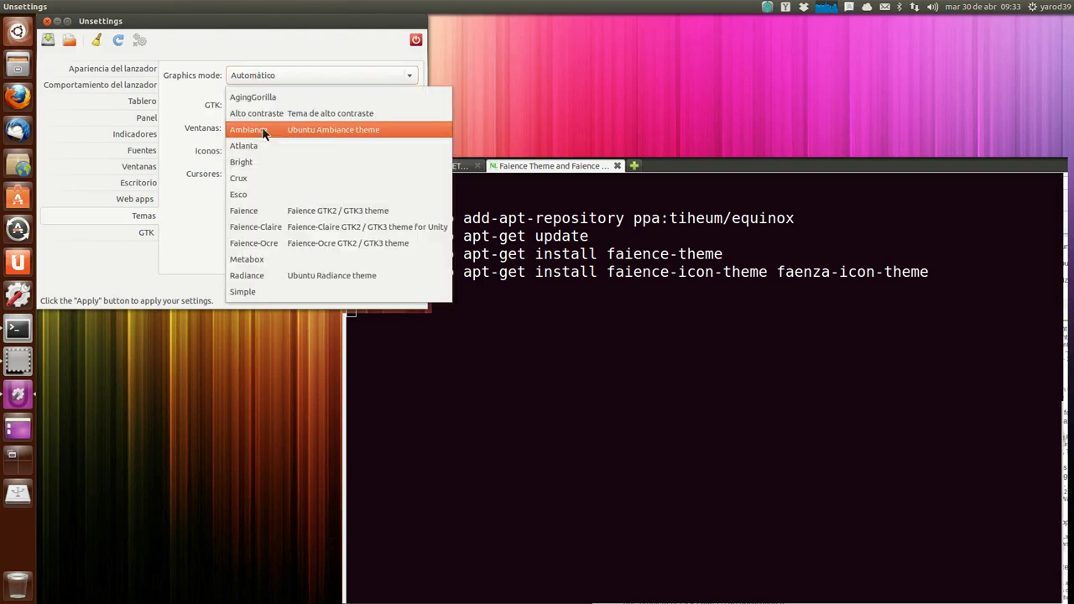
click(267, 215)
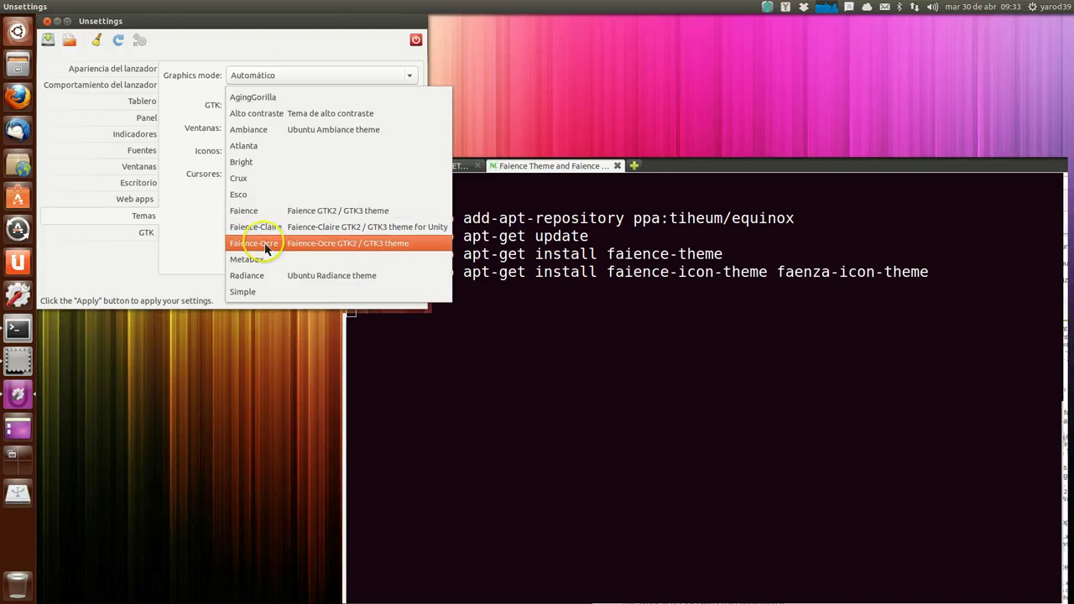
click(271, 211)
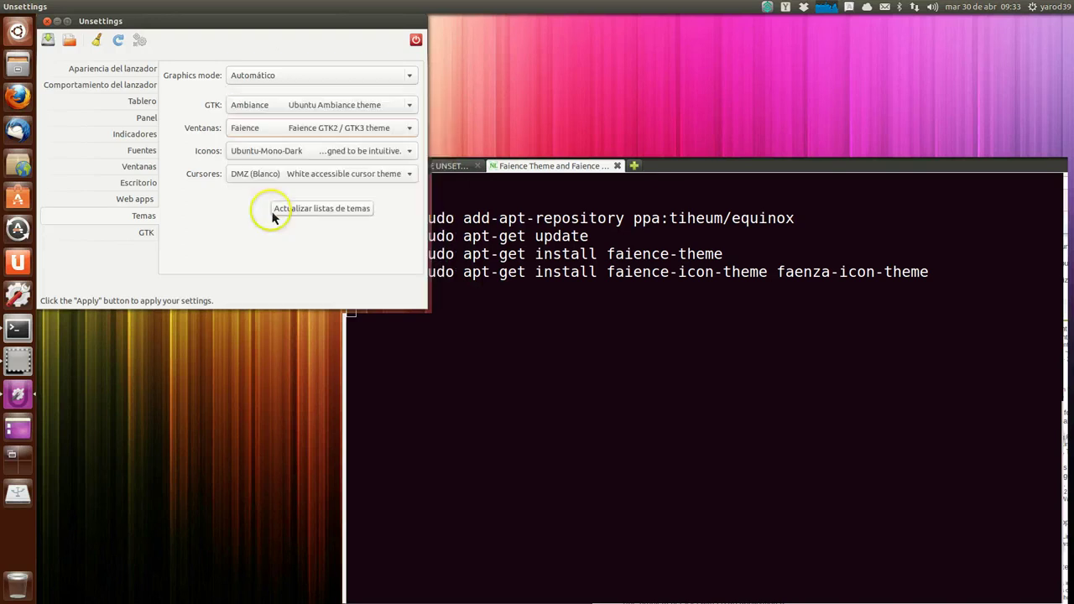
- Set the icon theme (Iconos) to Faience Azur and the cursor theme (Cursores) to Faience
click(271, 159)
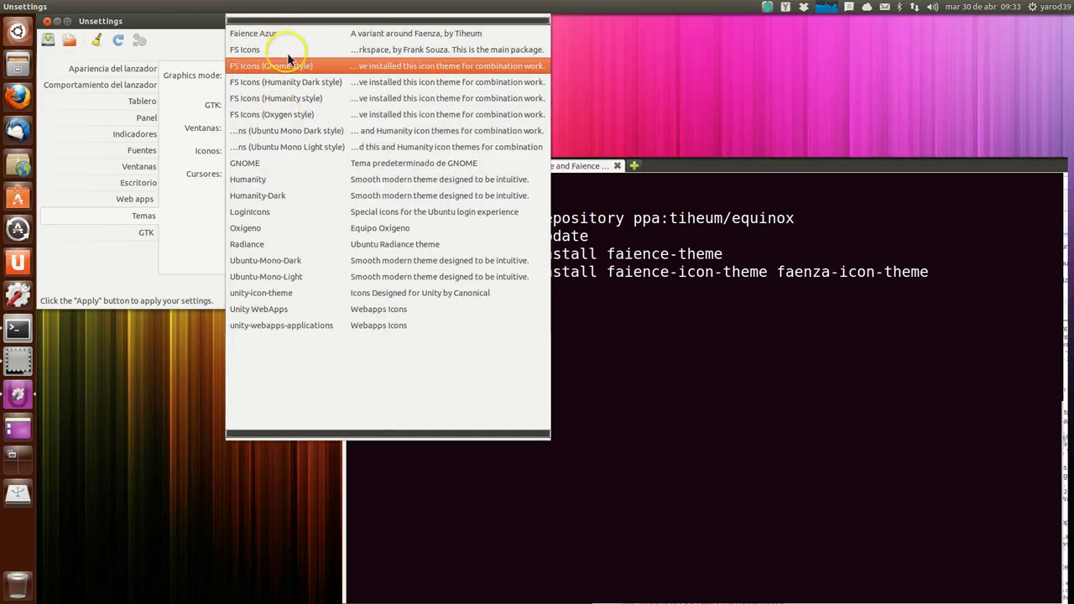
mouse_move(282, 20)
scroll(271, 120, up, 5)
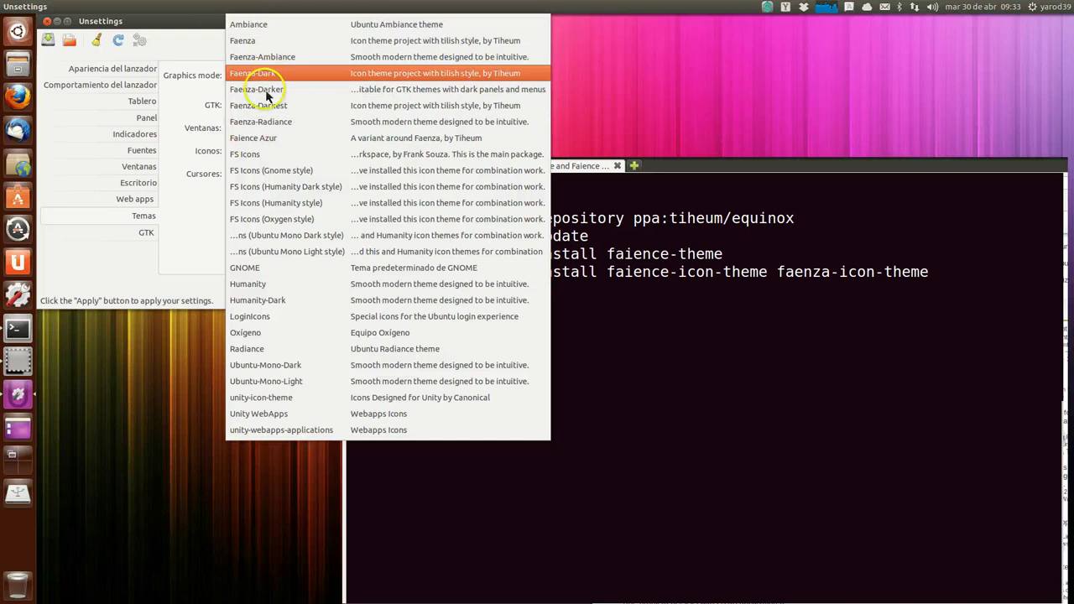
click(266, 145)
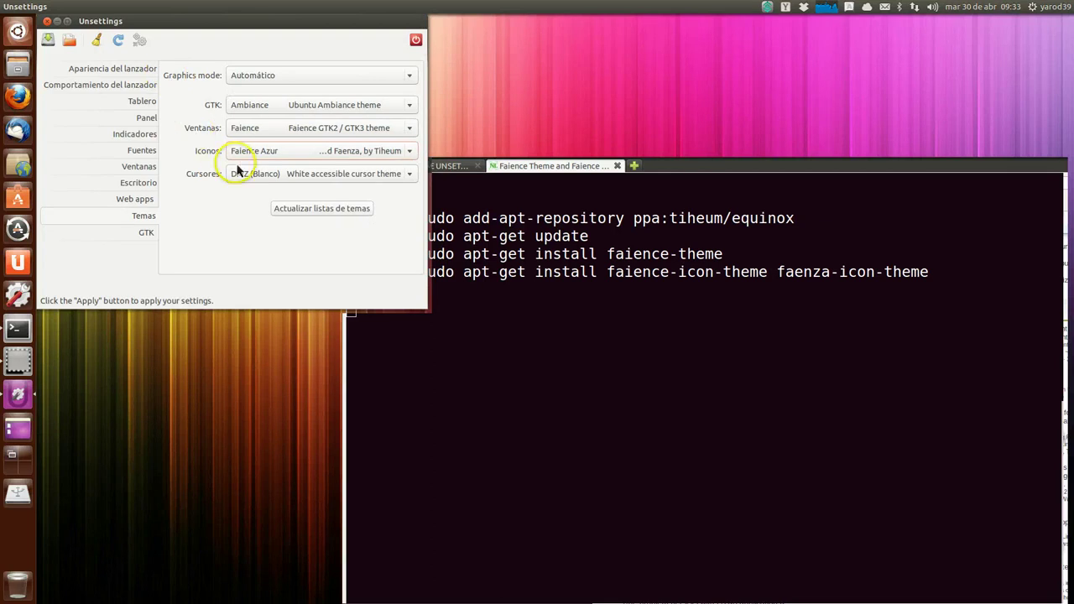
click(243, 174)
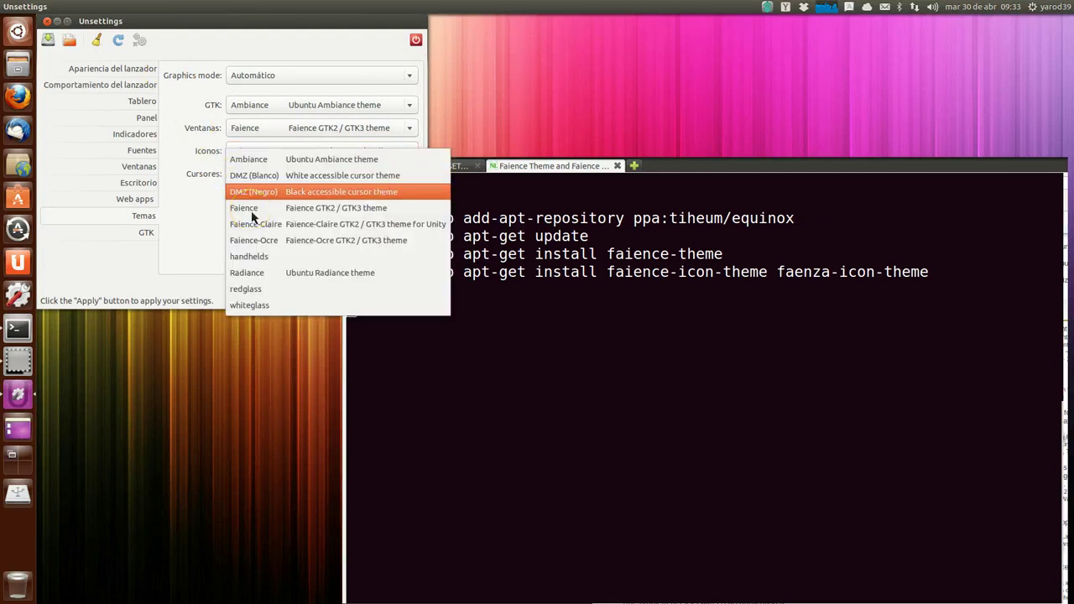
click(252, 210)
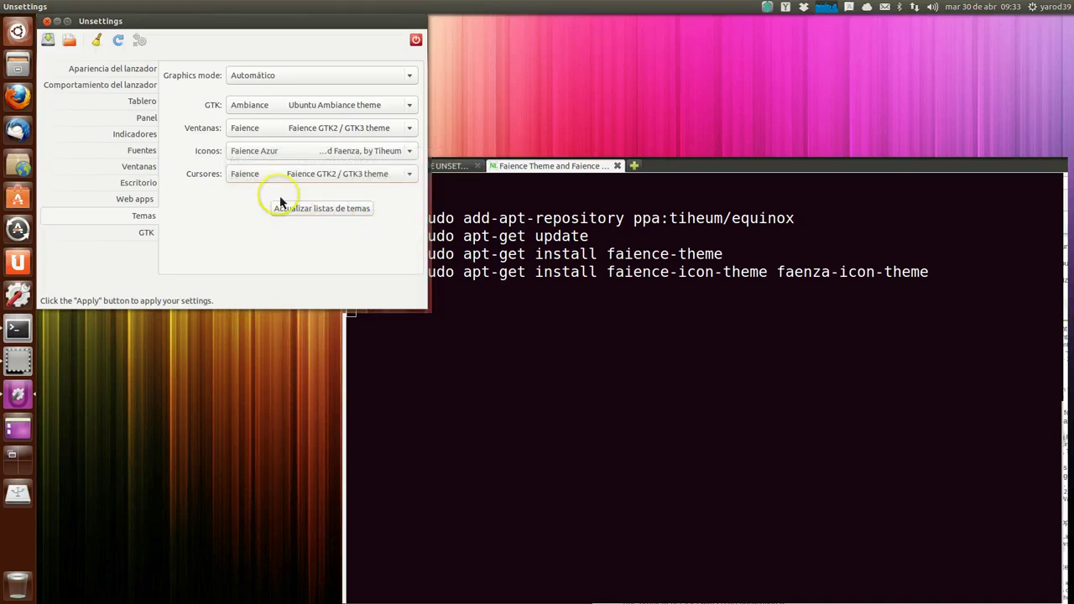
- Close Unsettings and accept applying the modified theme options
click(48, 22)
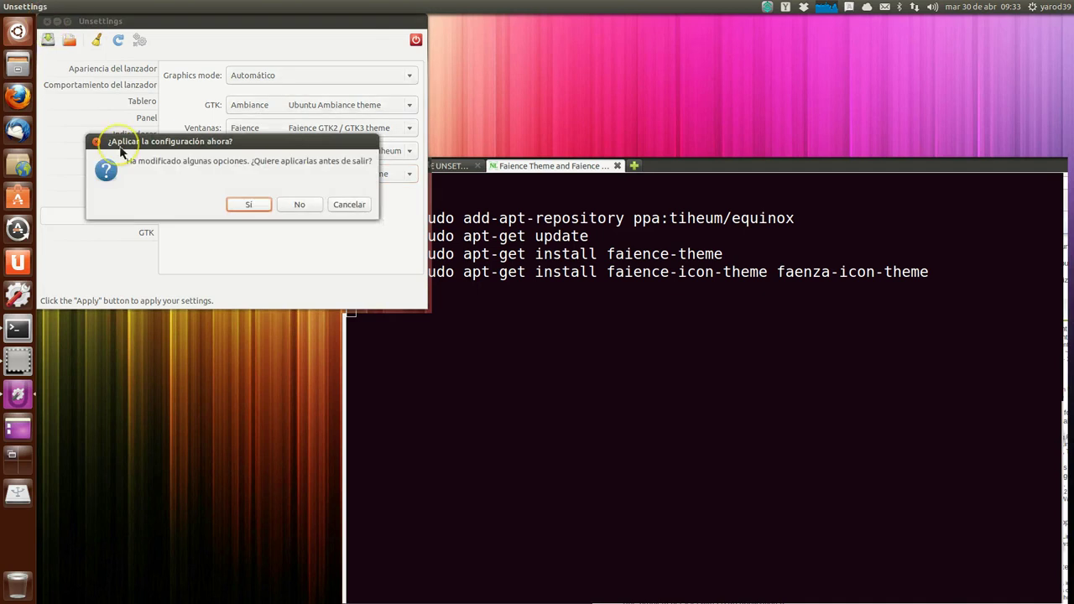
key(Return)
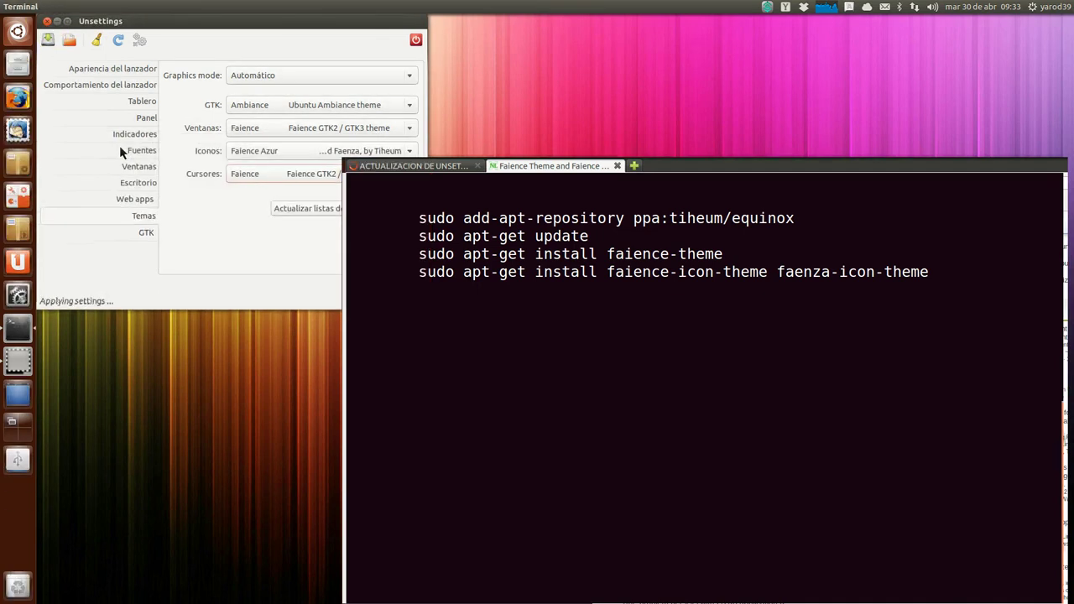
click(45, 20)
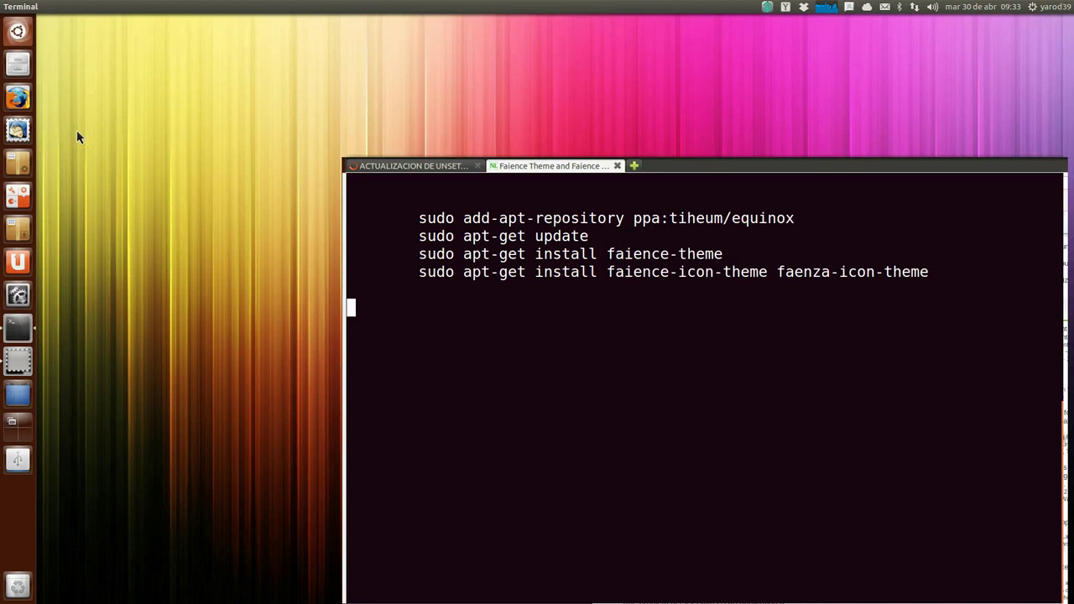
- Open the home folder in the file manager and restore its window from maximized to a smaller size
click(54, 60)
click(15, 66)
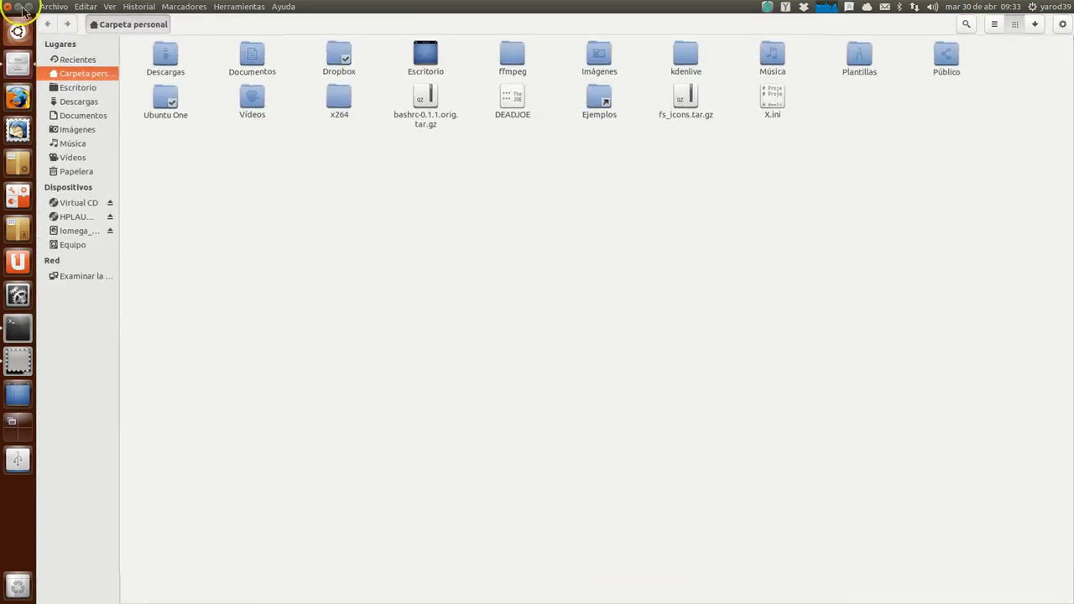
click(29, 8)
click(29, 8)
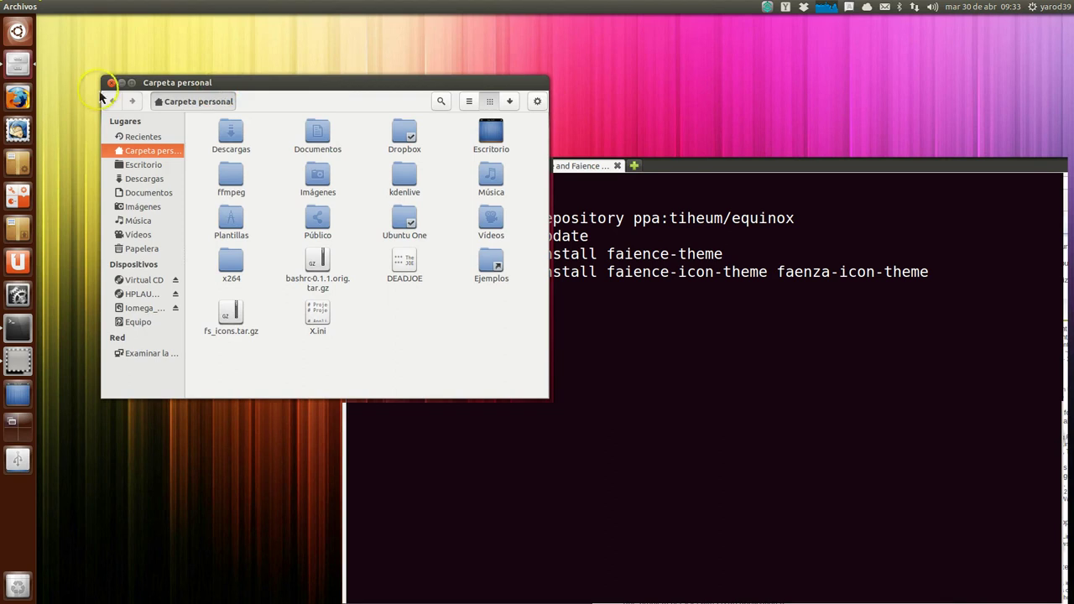
- Try to launch Ubuntu Tweak by searching the Dash for "ubuntu tweak"
key(super)
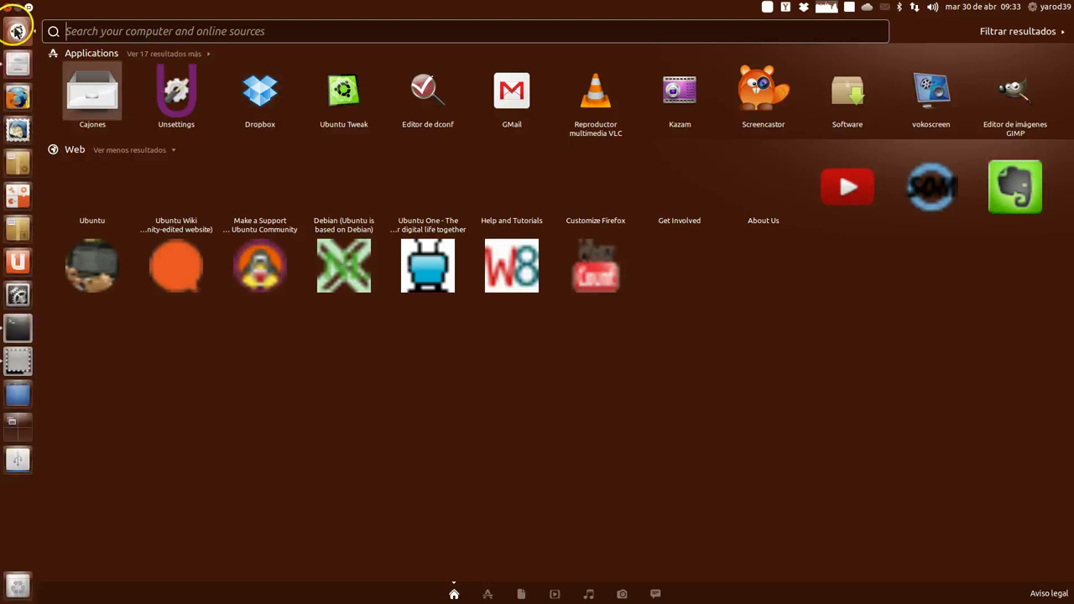
click(16, 31)
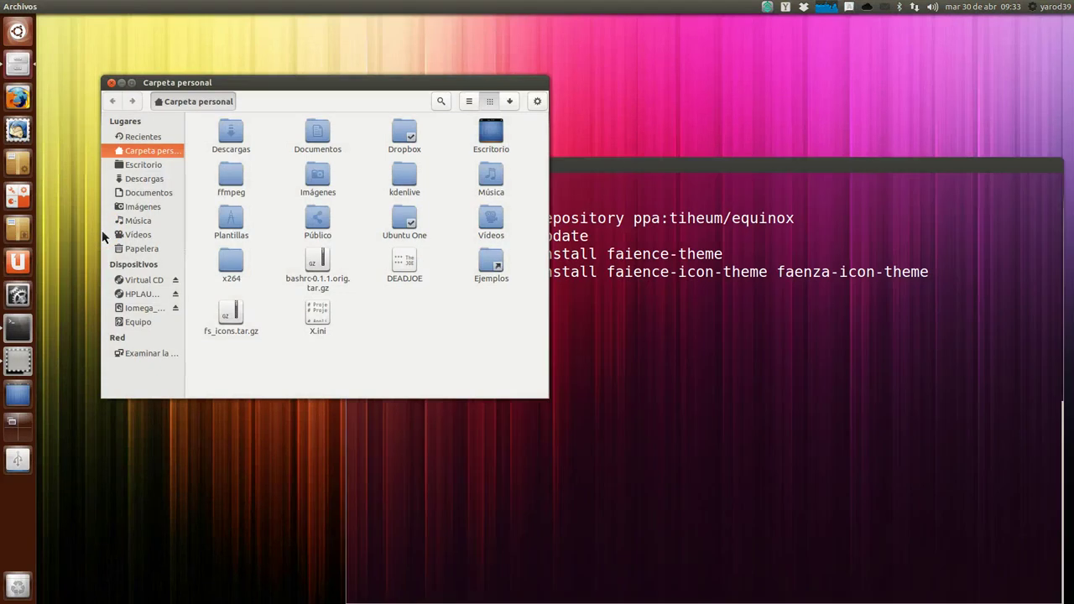
key(super)
text(ubunt)
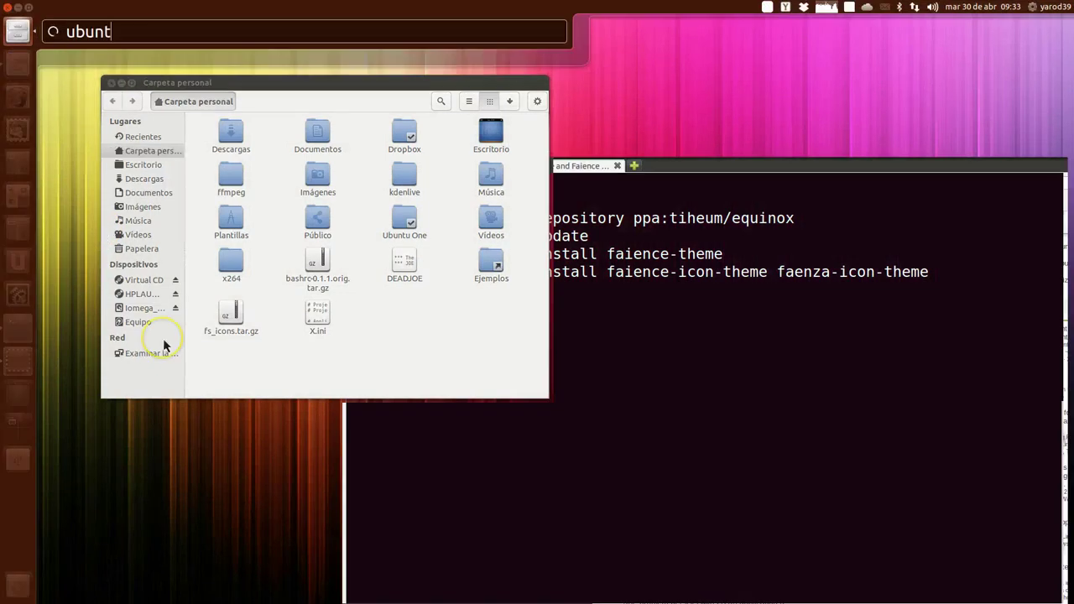
text(u tweak)
key(Return)
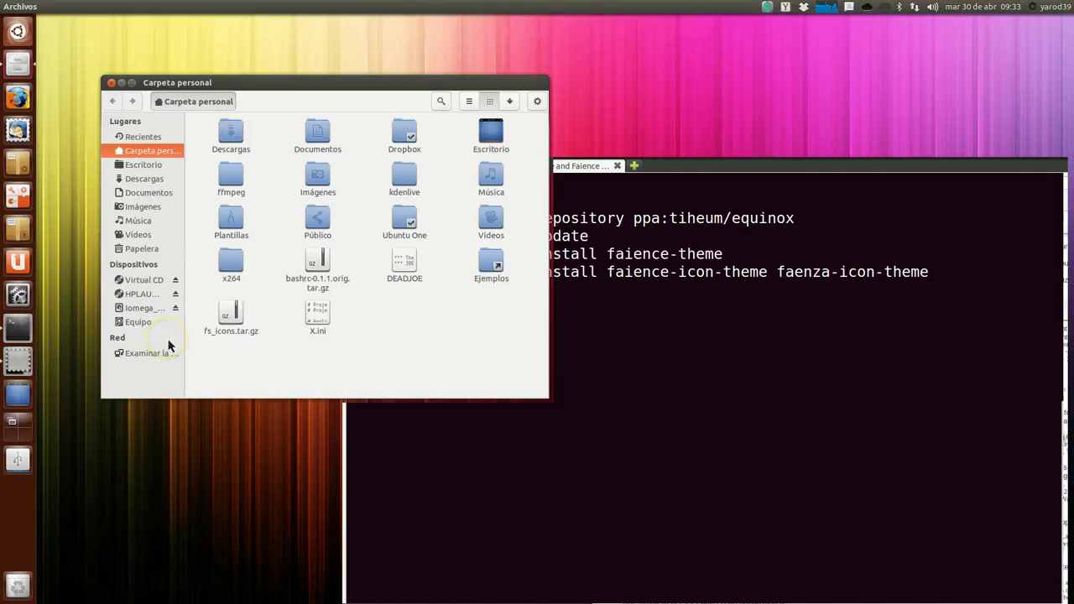
click(166, 342)
- Launch Ubuntu Tweak by searching for "ubuntu t" in the Synapse launcher
key(ctrl+space)
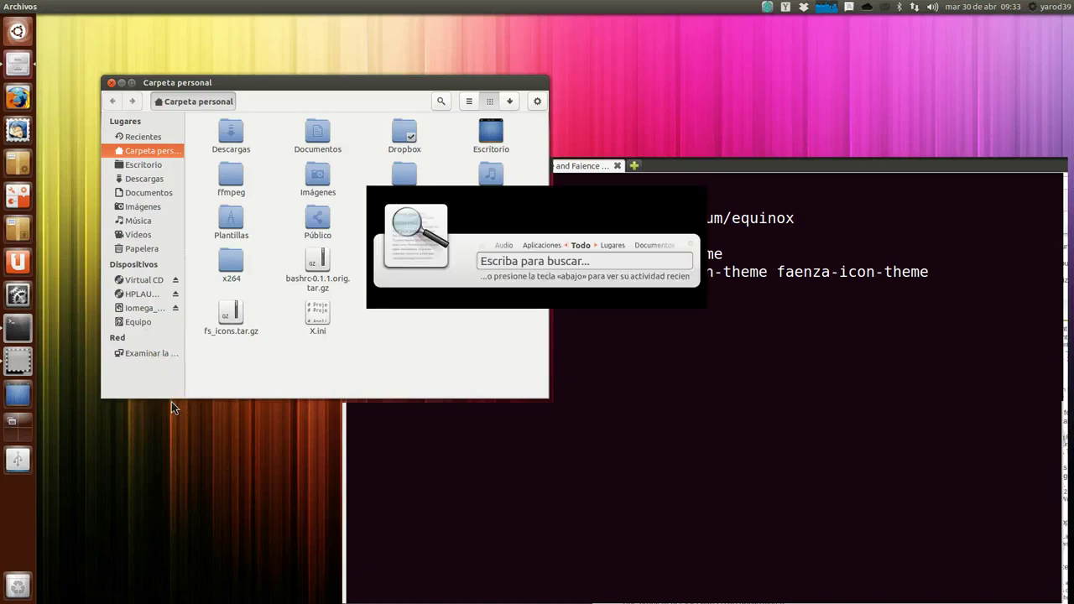
text(u)
click(180, 436)
text(buntu t)
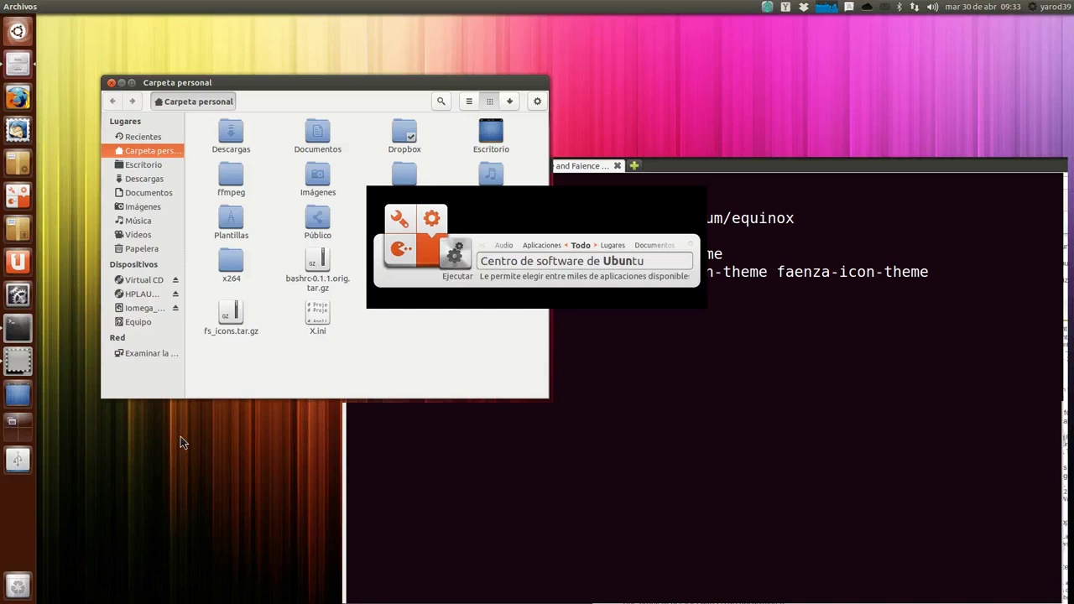
key(Return)
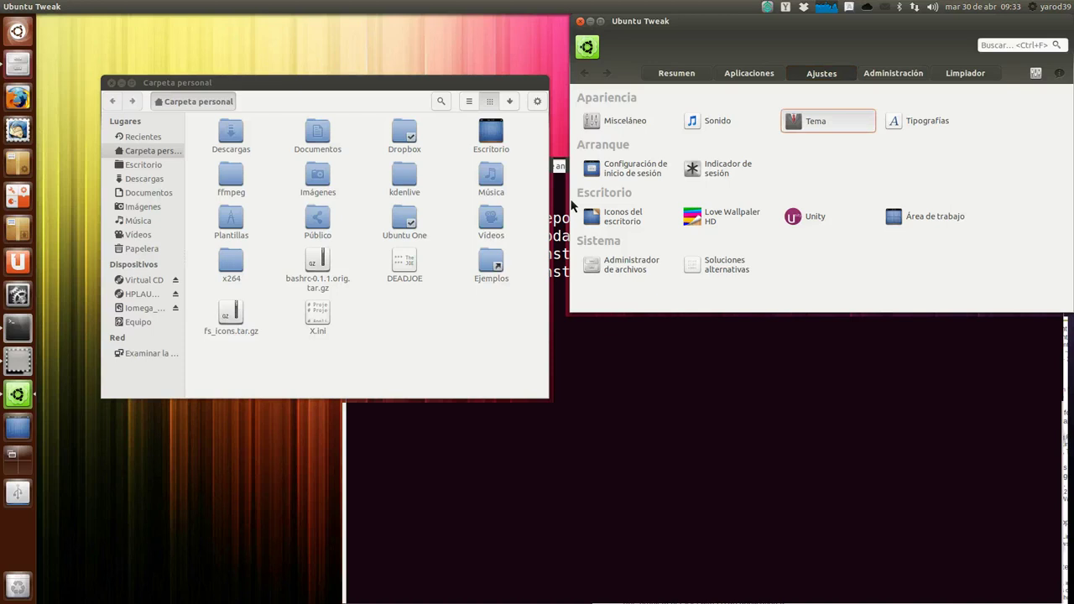
- Open the Tema settings and set the GTK theme to Faience
click(801, 126)
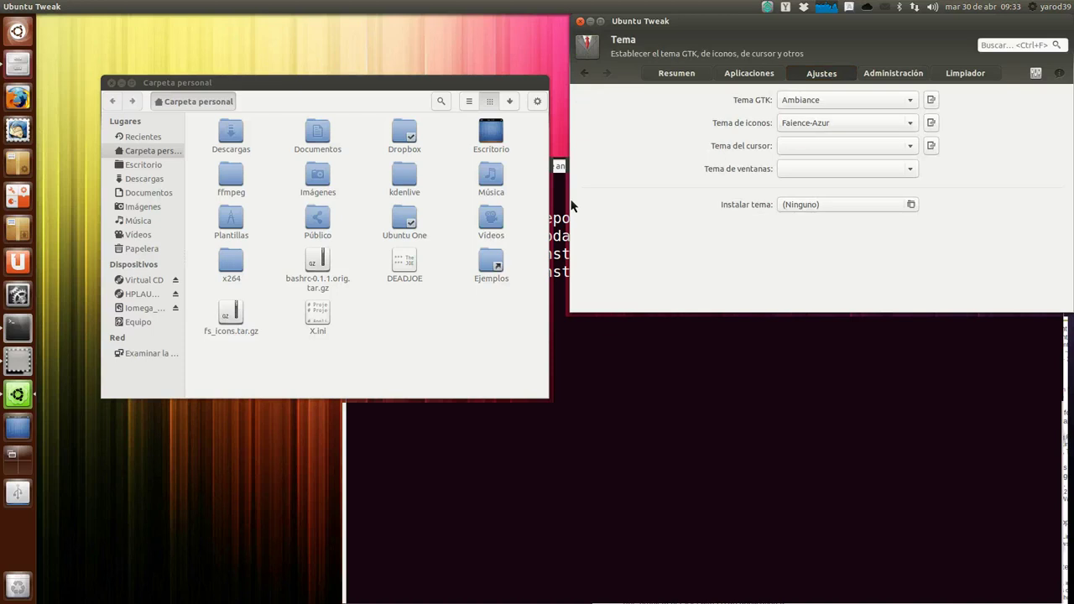
click(914, 103)
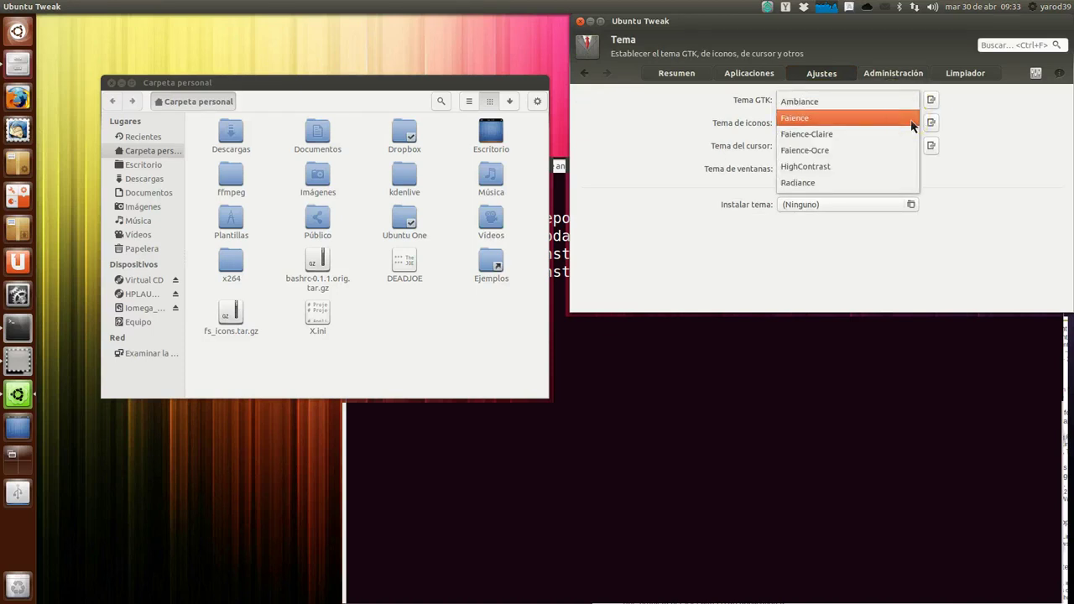
click(910, 119)
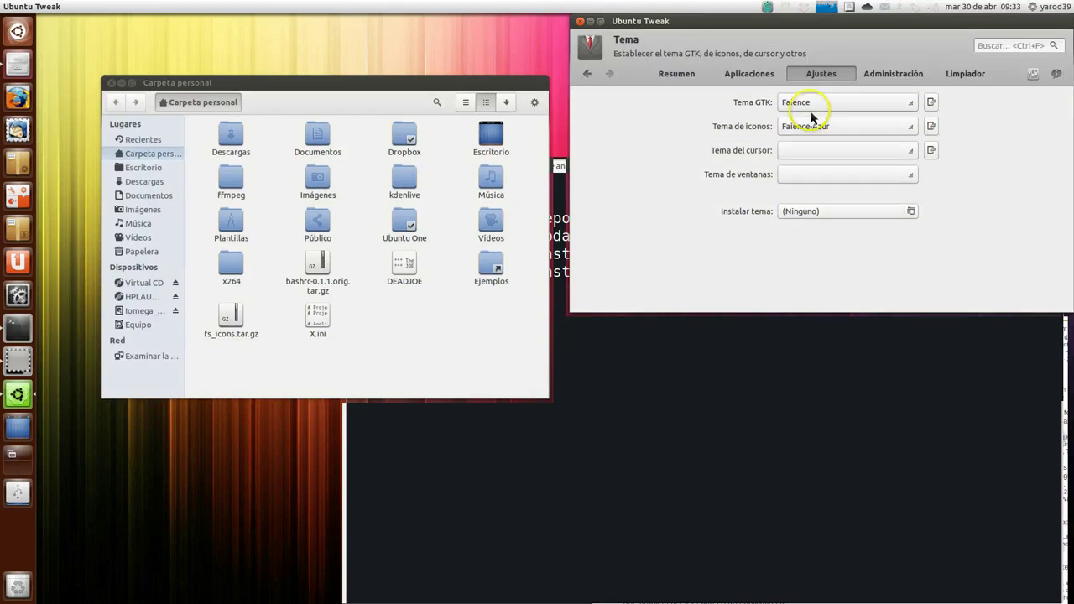
- Set the cursor theme to DMZ-White and the window theme to Faience
click(911, 152)
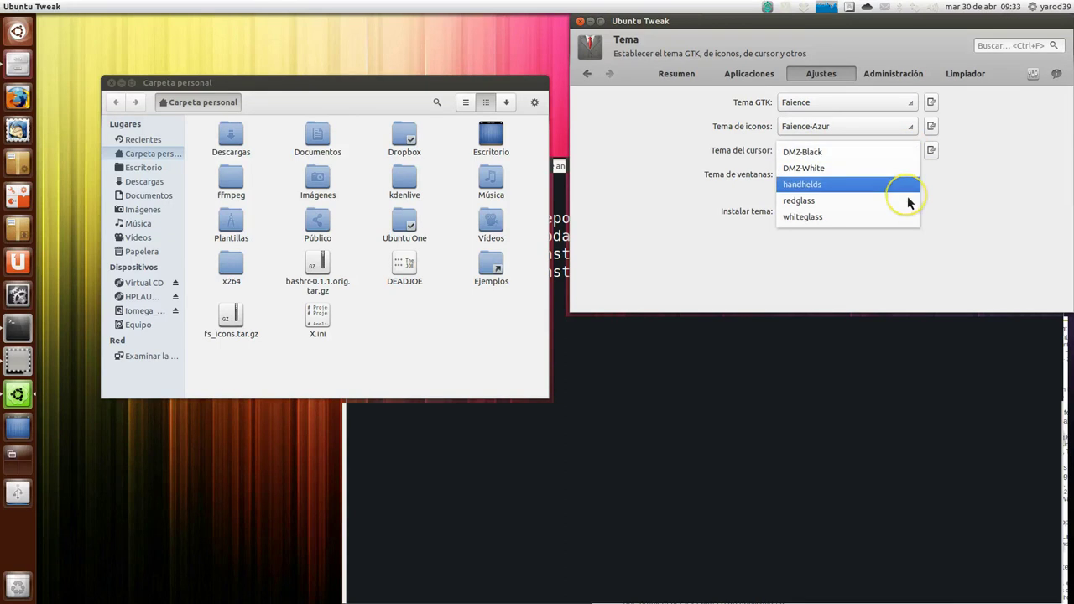
click(906, 168)
click(912, 176)
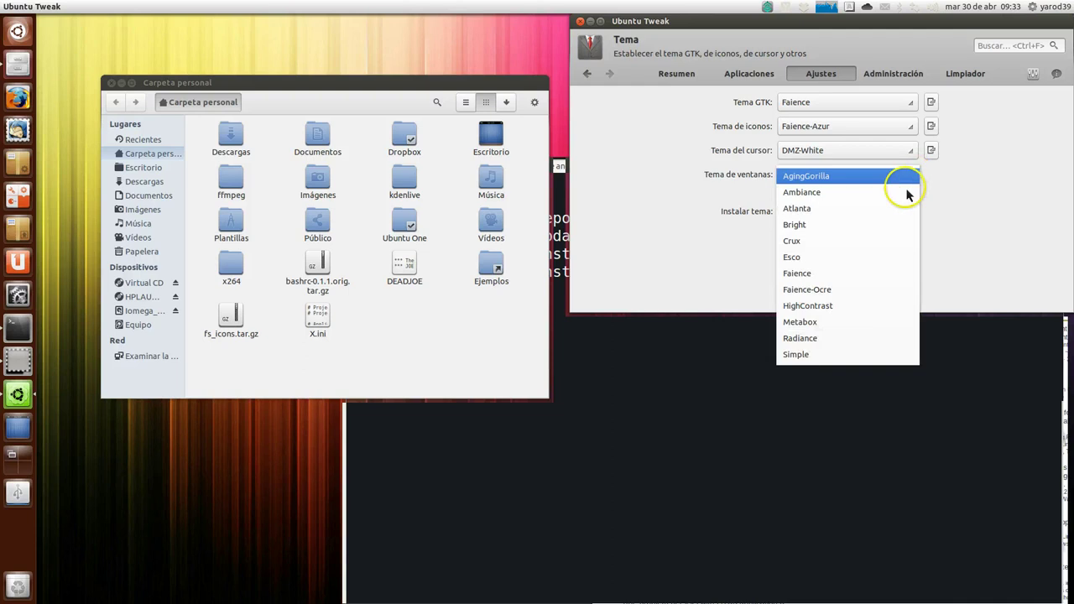
click(902, 274)
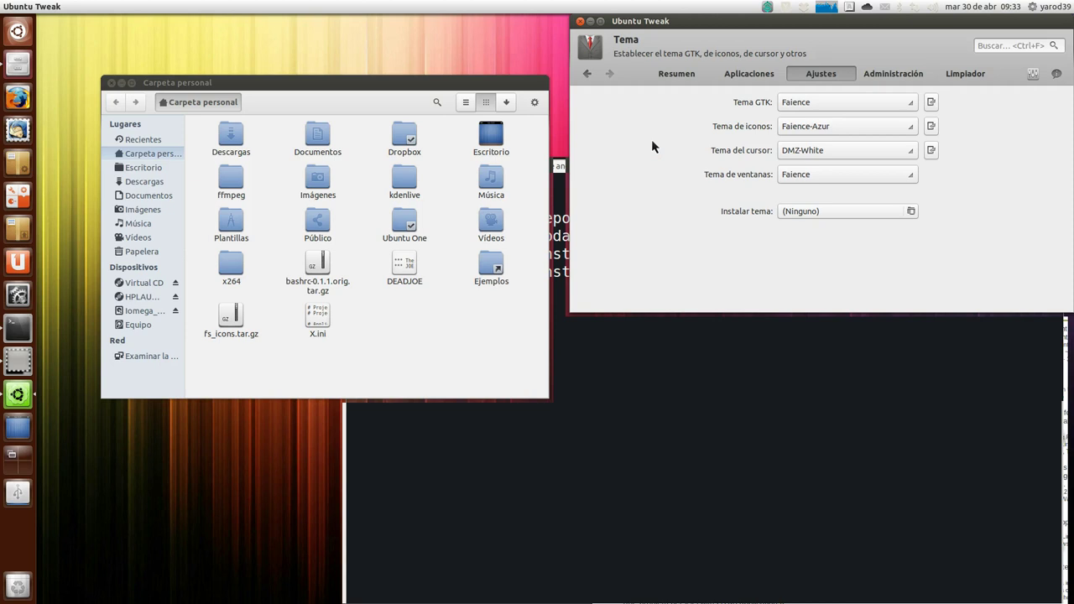
drag(621, 22, 629, 51)
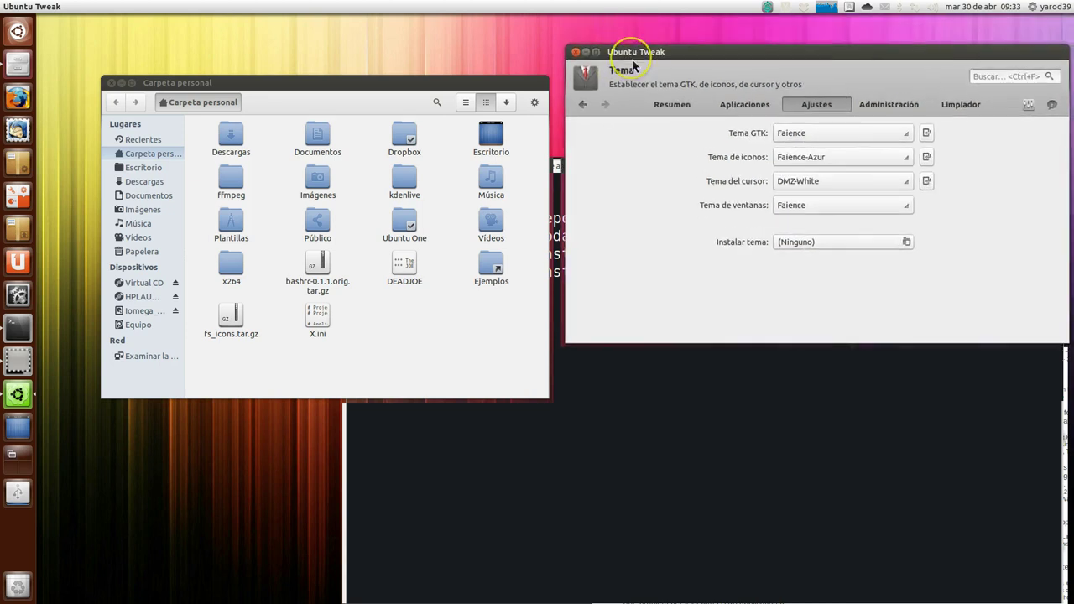
- Try Faience-Ocre as the window theme and return the window theme to Faience
key(Tab)
key(space)
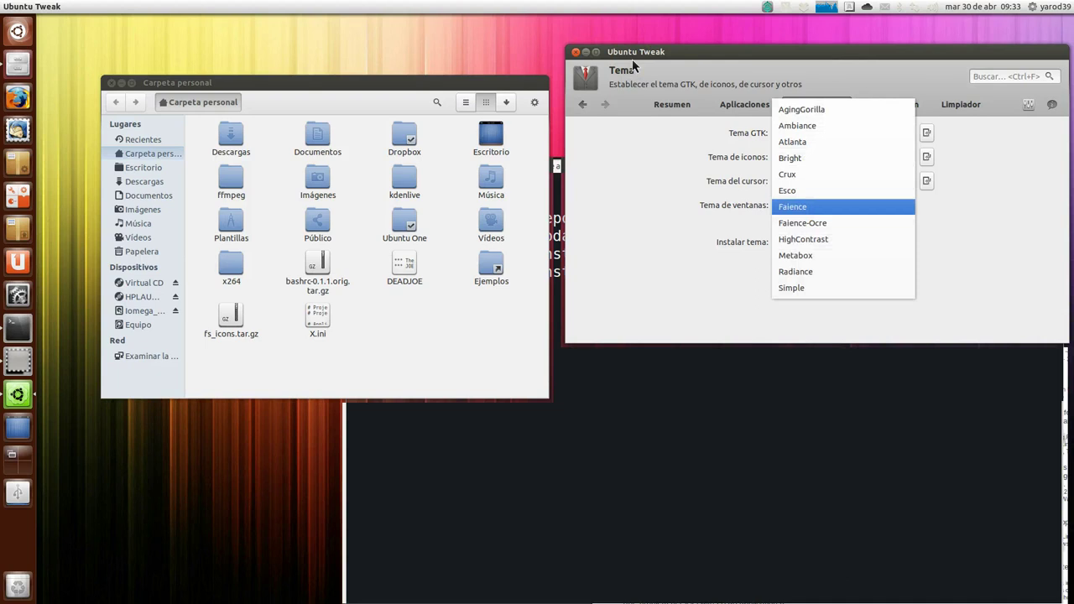
key(Down)
key(Down)
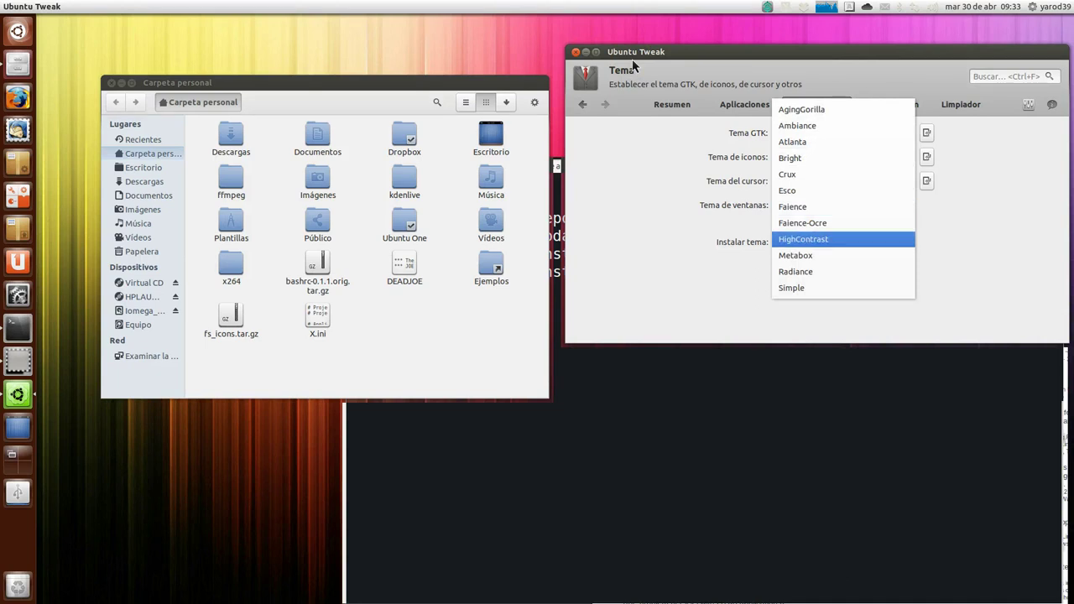
click(898, 223)
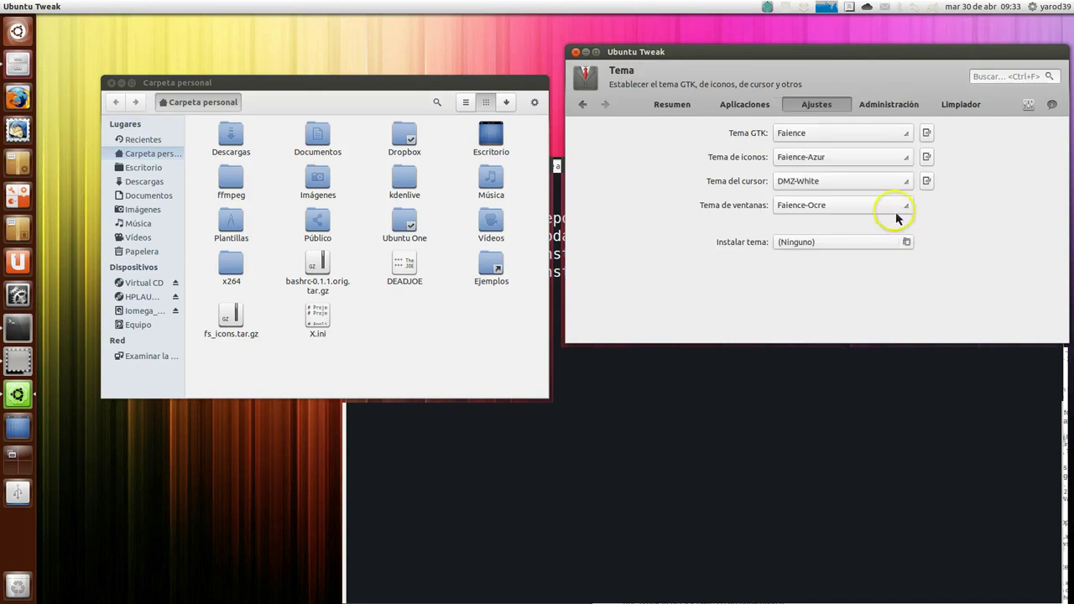
click(906, 210)
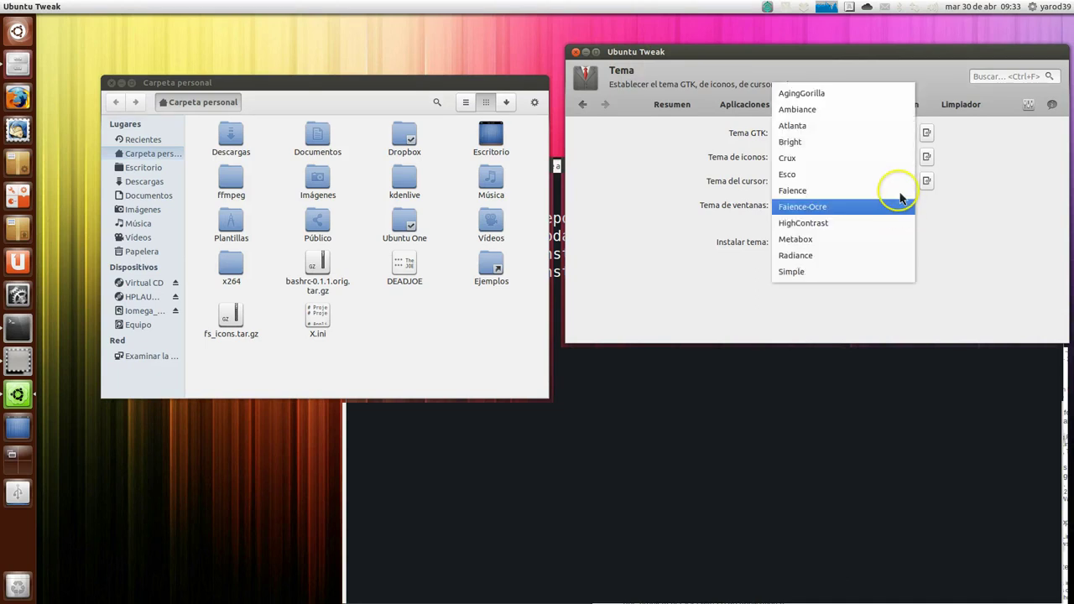
click(899, 192)
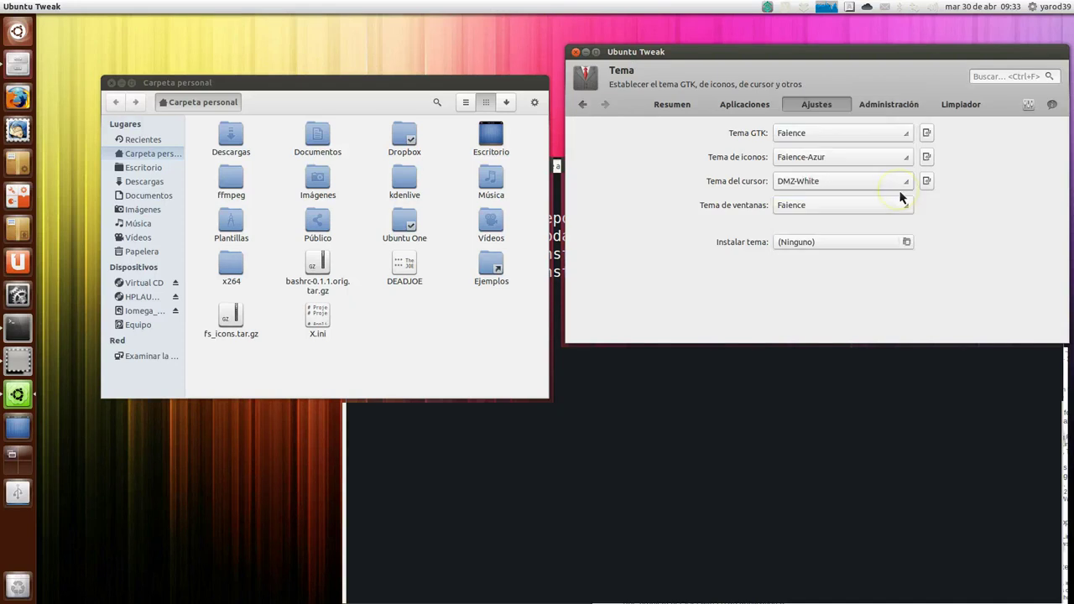
- Open the file chooser for installing a theme and close it without selecting a file
click(905, 243)
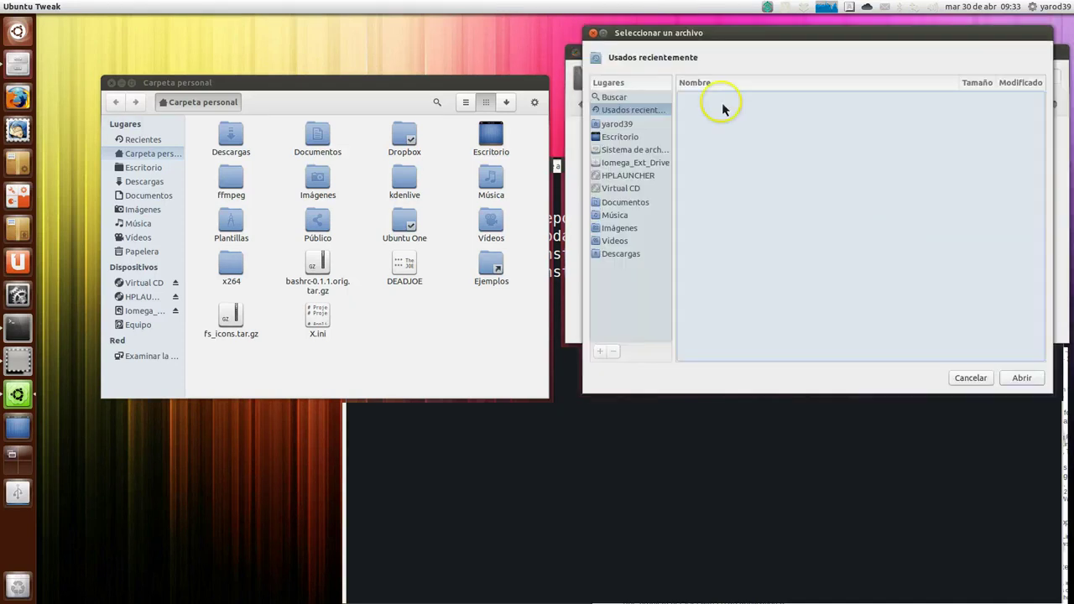
click(592, 33)
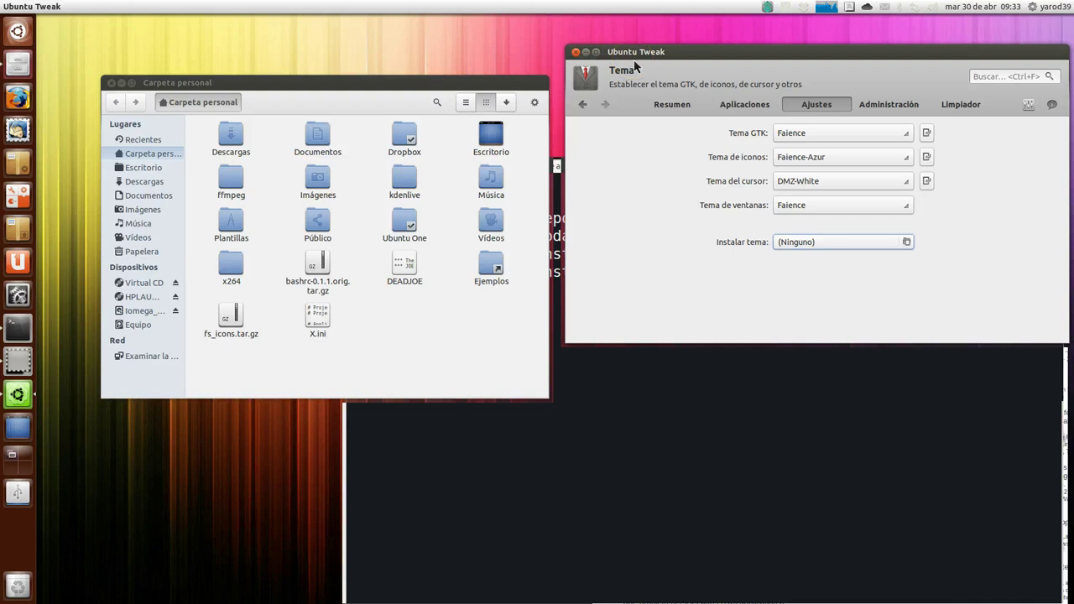
- Try Faience-Claire as the GTK theme and return the GTK theme to Faience
key(space)
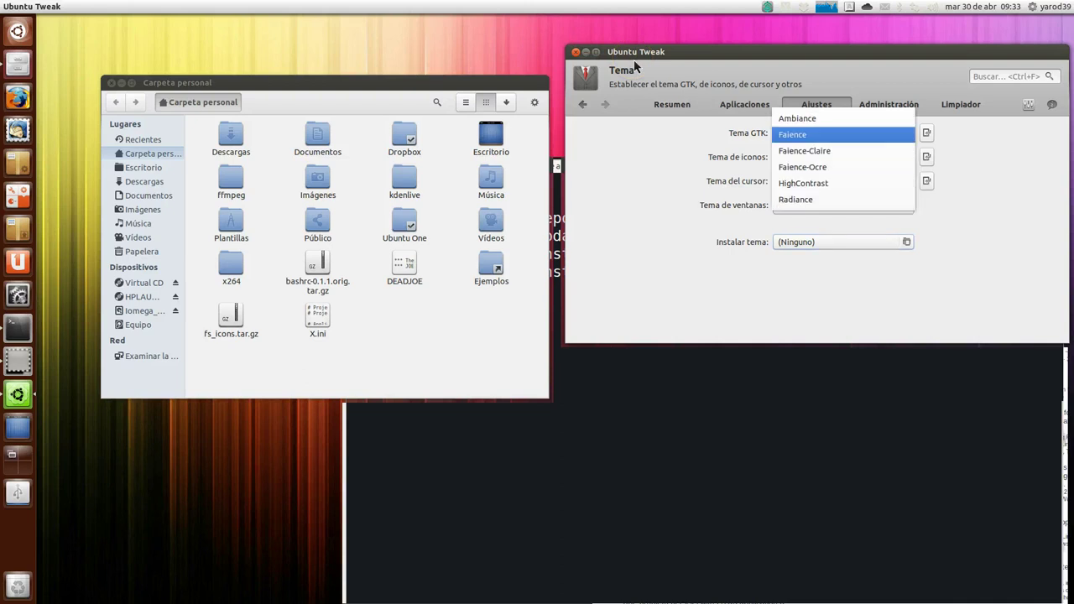
key(Down)
click(835, 154)
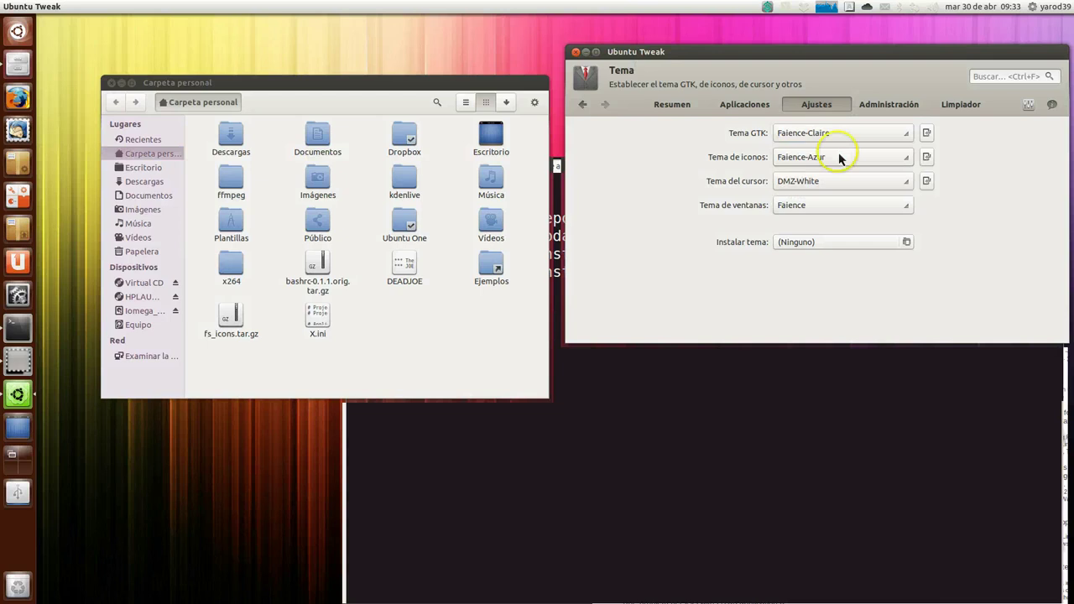
click(836, 134)
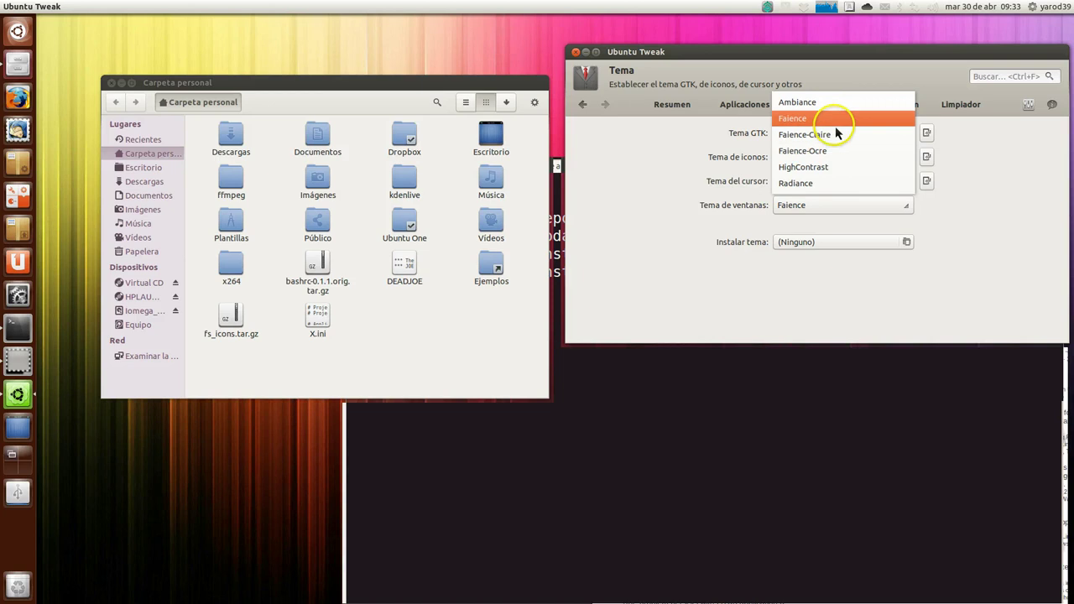
click(835, 134)
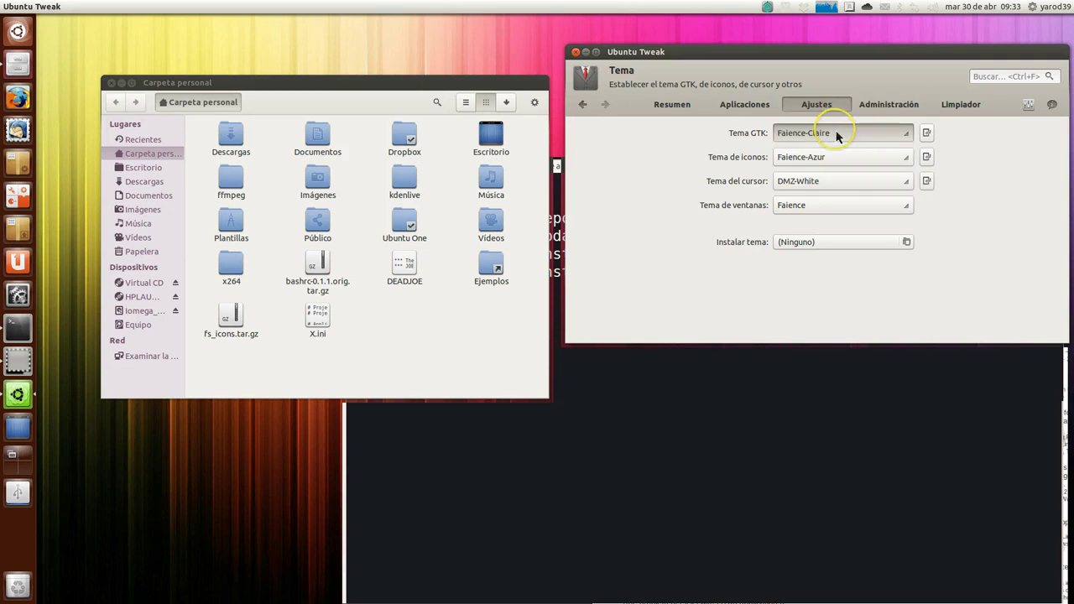
scroll(836, 134, up, 1)
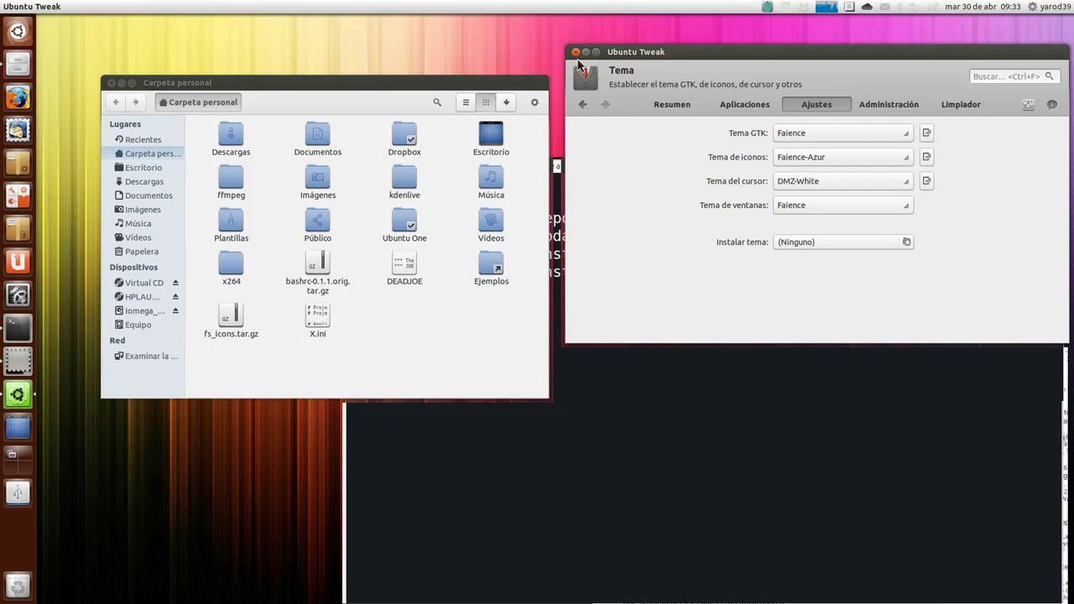
- Set the icon theme to Faience-Claire and the GTK theme to Faience-Ocre
key(space)
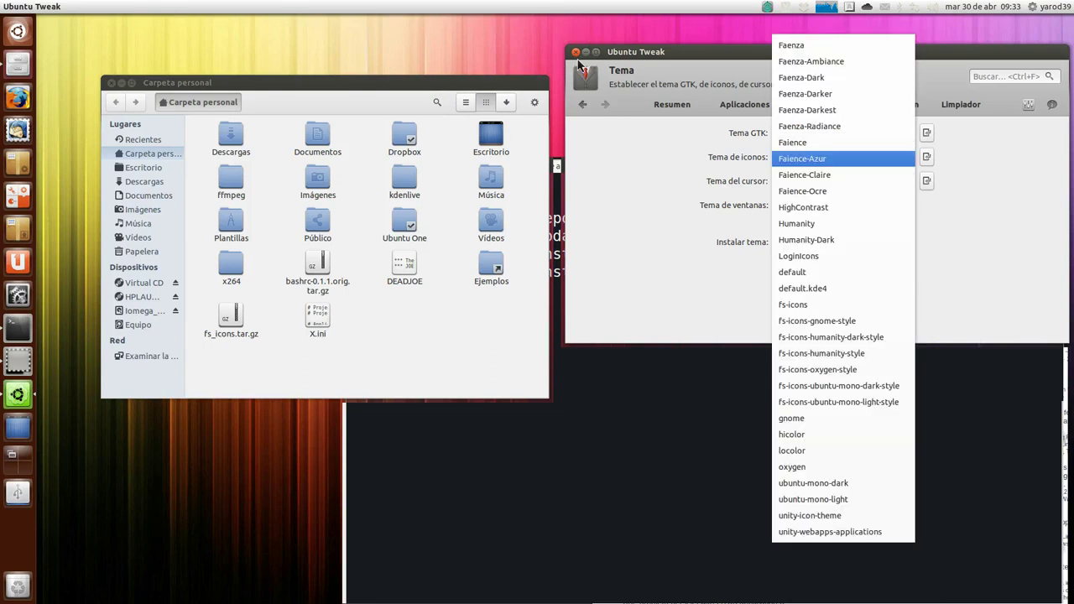
click(893, 174)
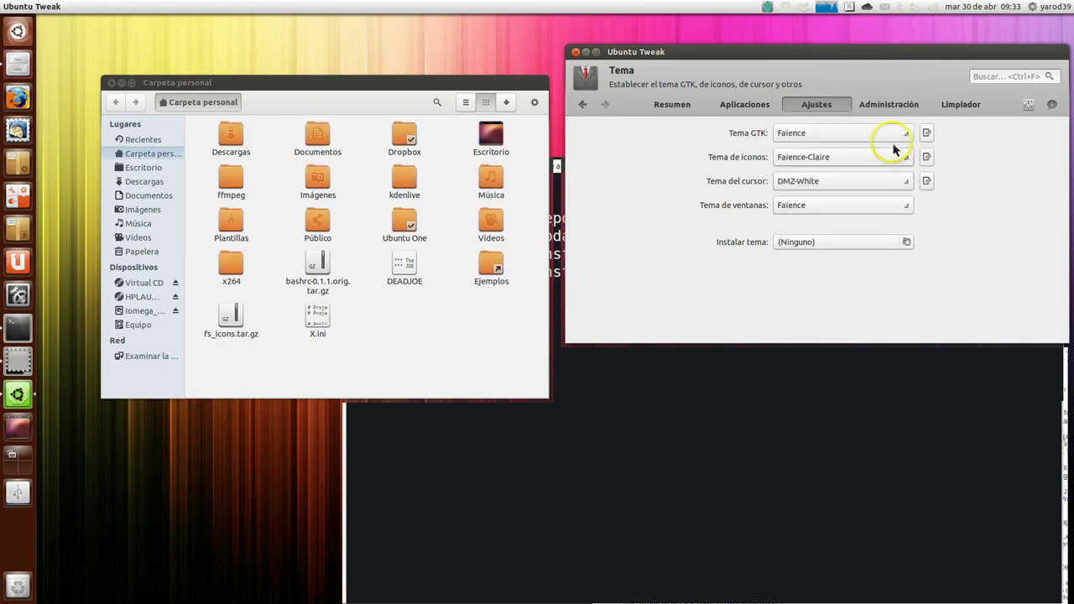
click(898, 138)
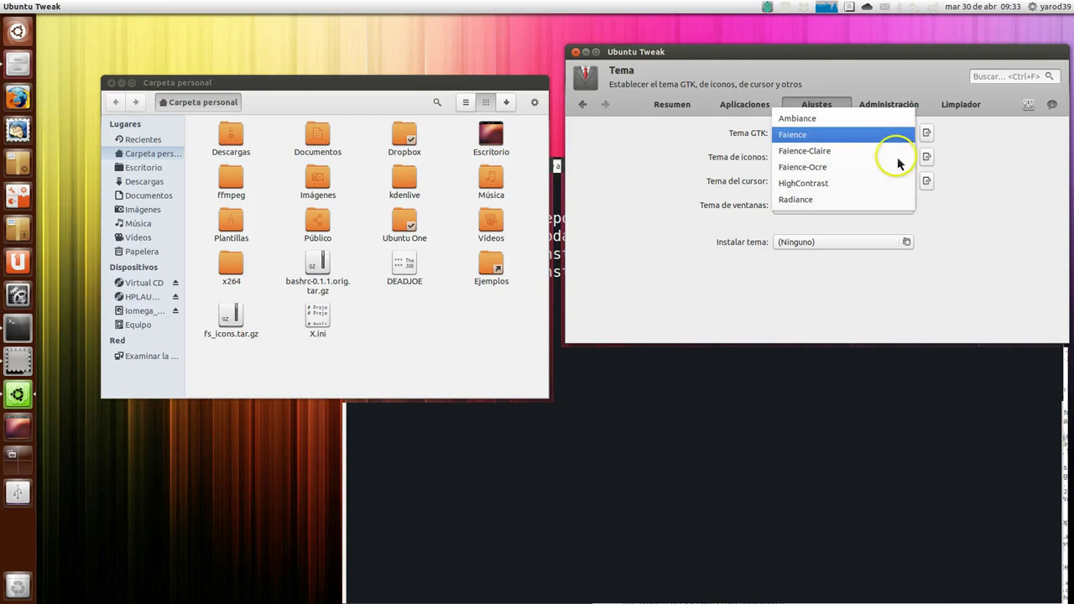
click(900, 167)
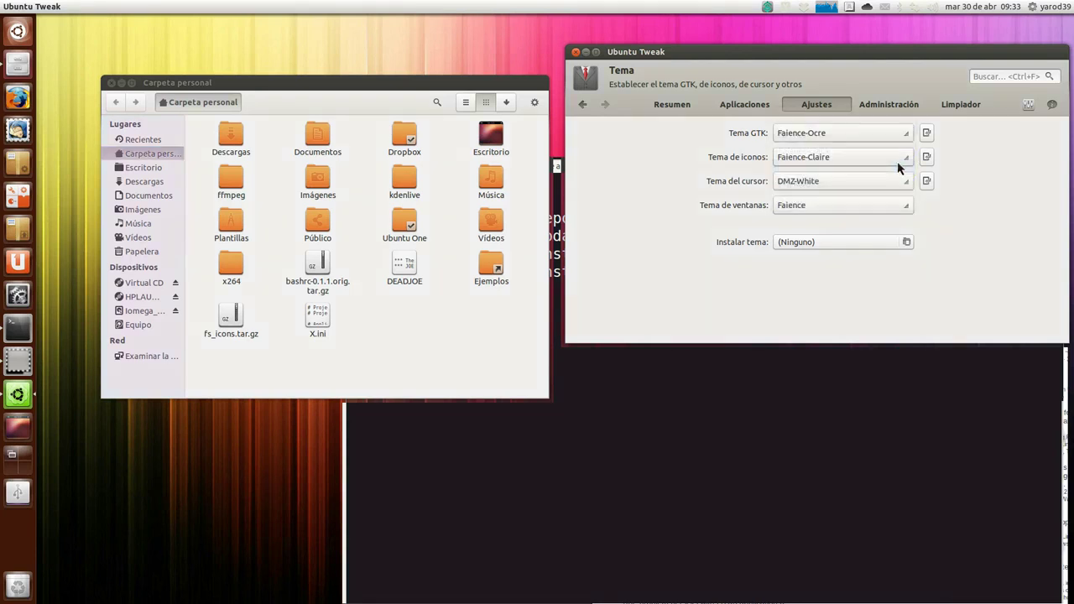
- Set both the icon theme and the window theme to Faience-Ocre
click(897, 165)
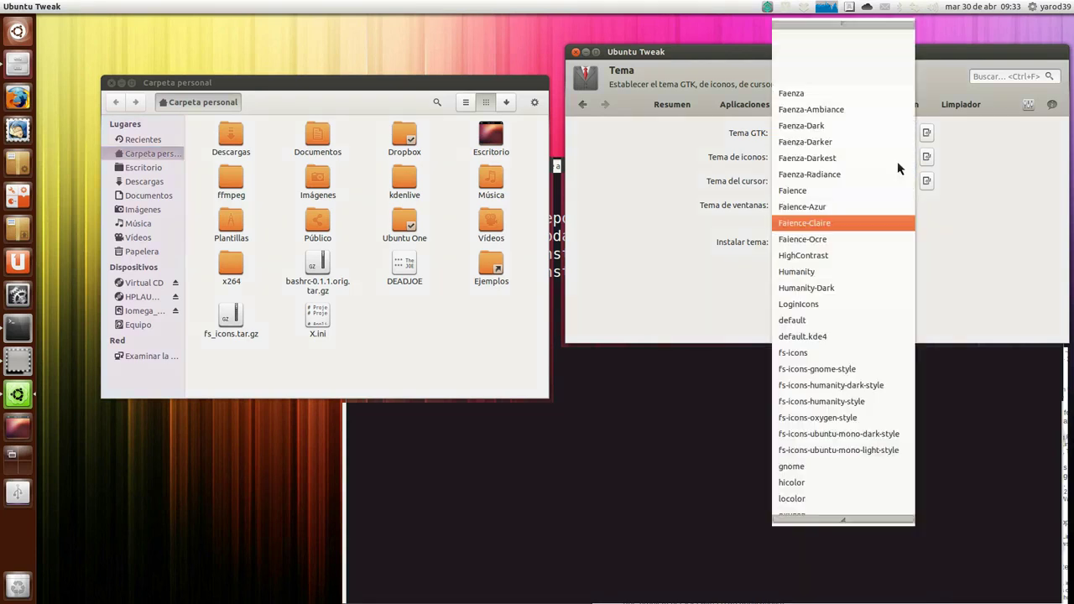
click(888, 241)
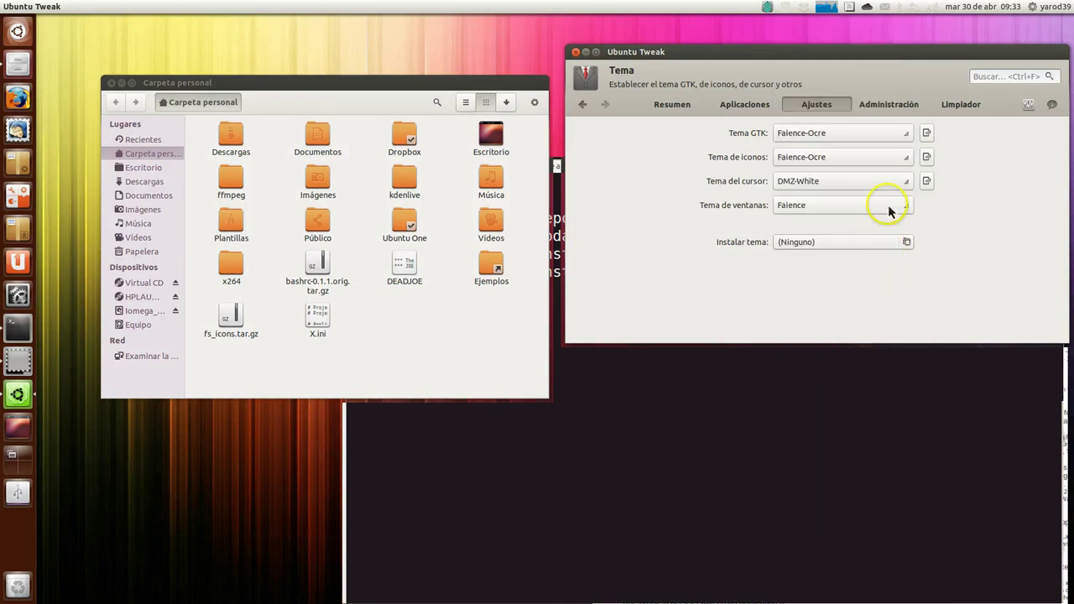
click(889, 210)
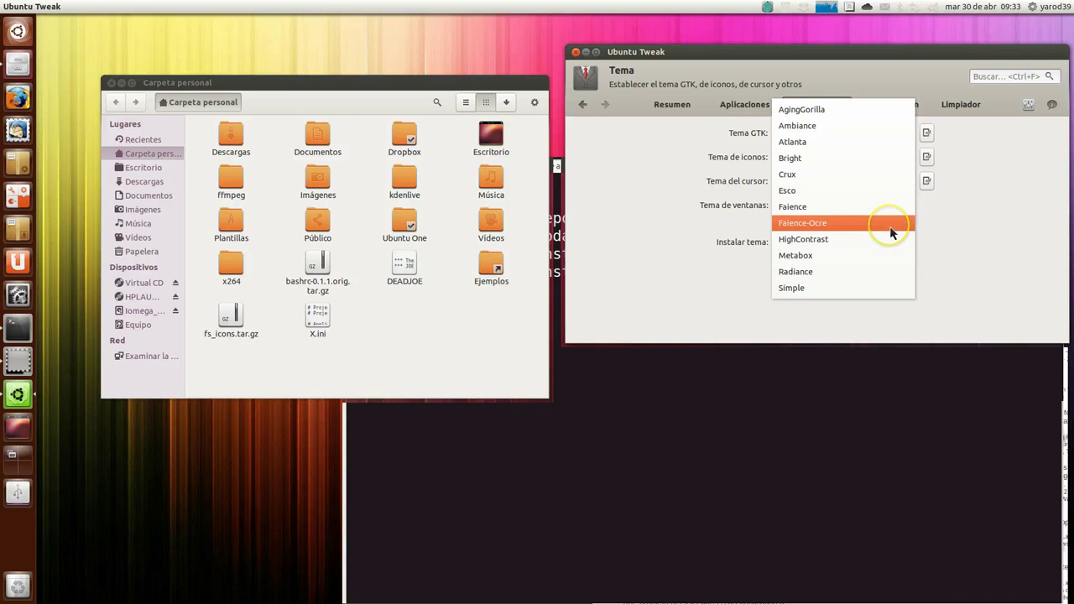
click(889, 226)
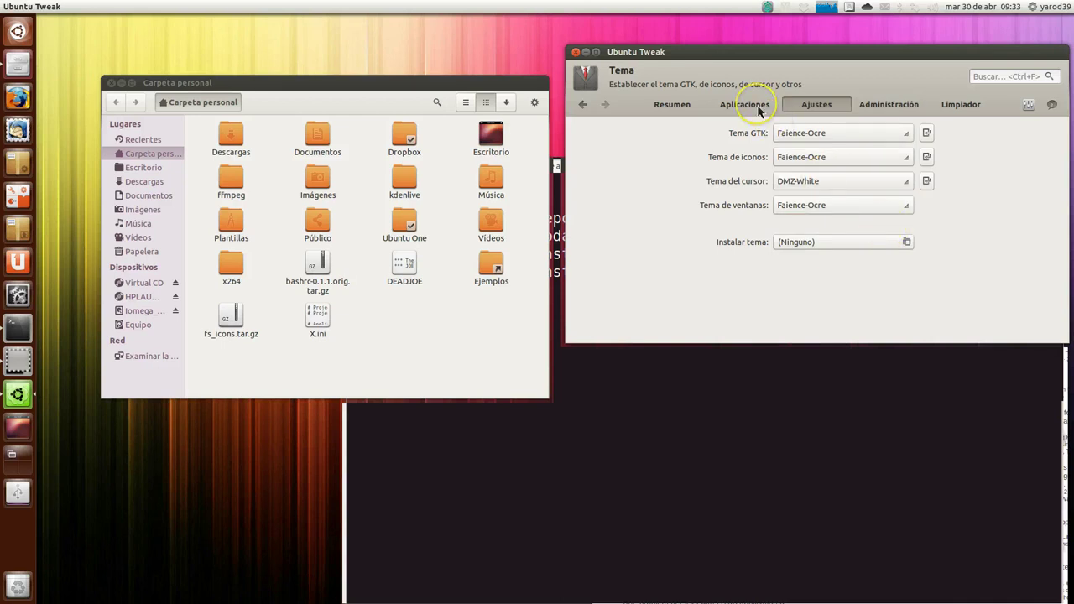
- Set the GTK theme to Faience-Claire and the icon theme to Faience
click(869, 143)
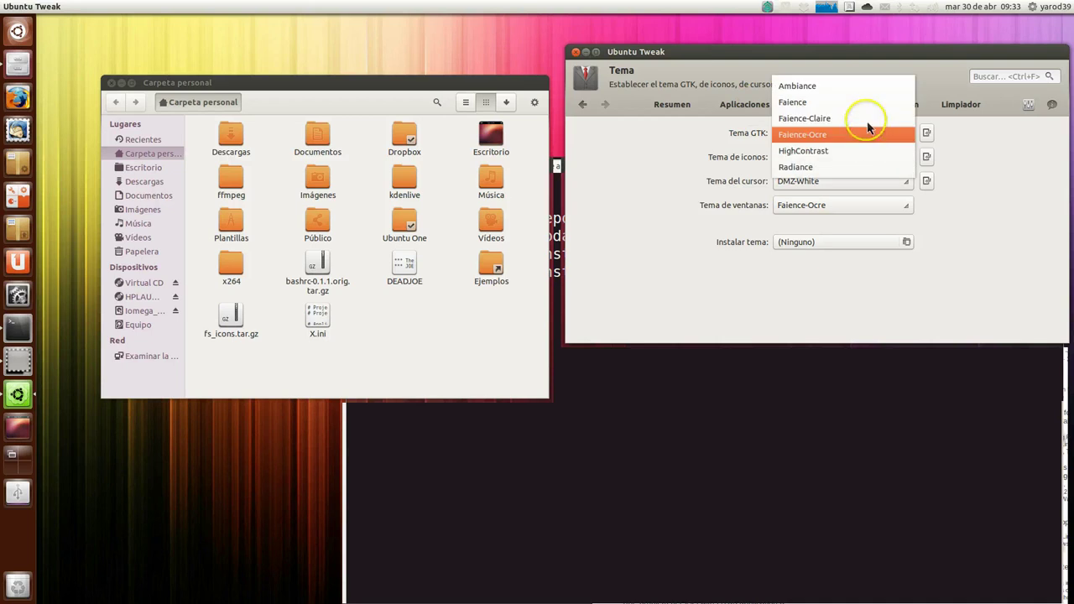
click(868, 123)
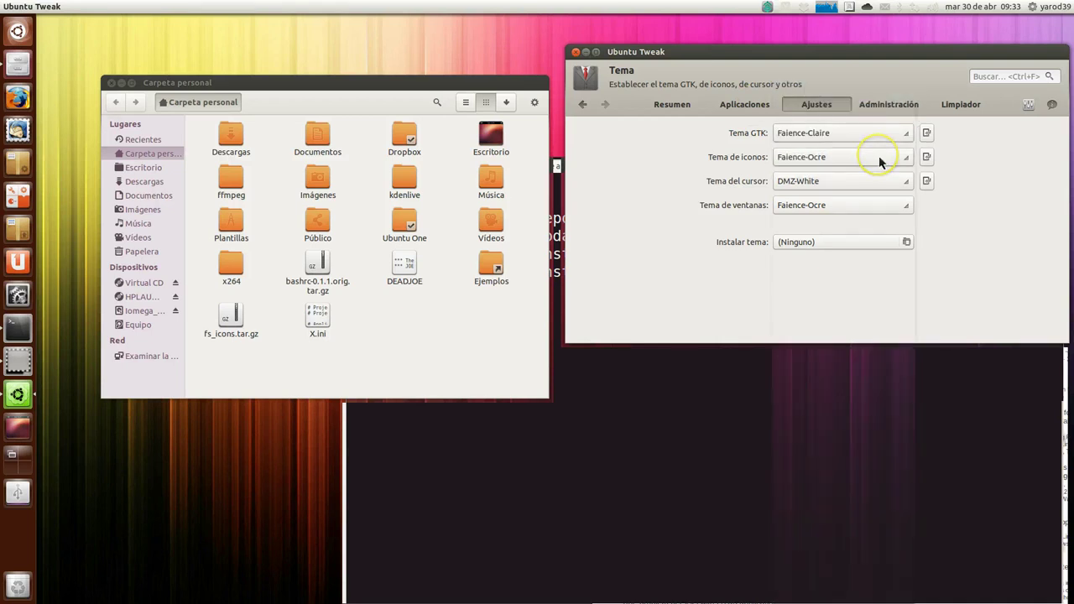
click(880, 162)
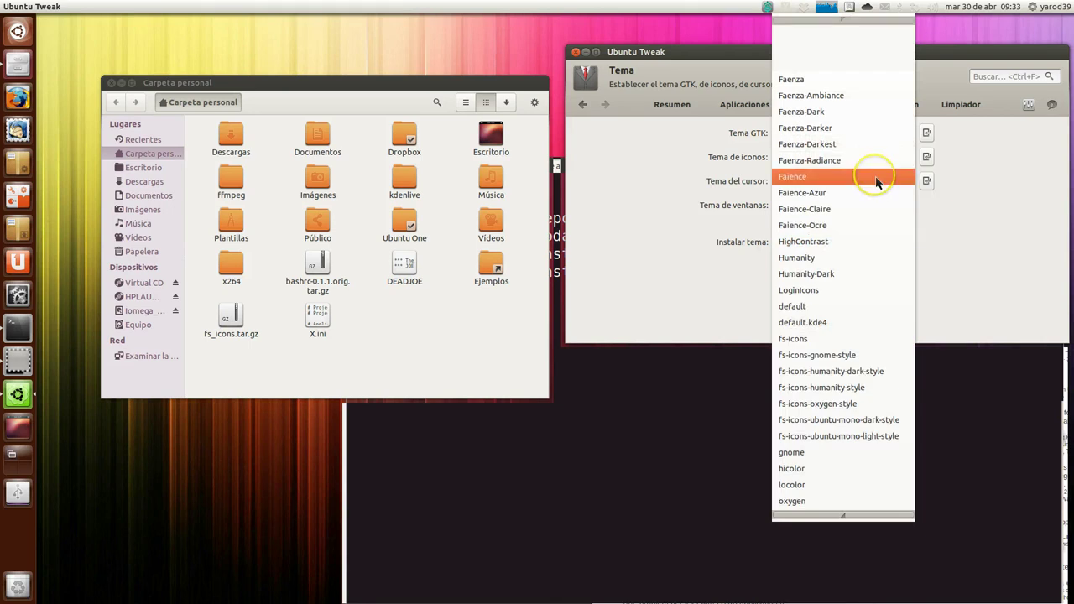
click(876, 179)
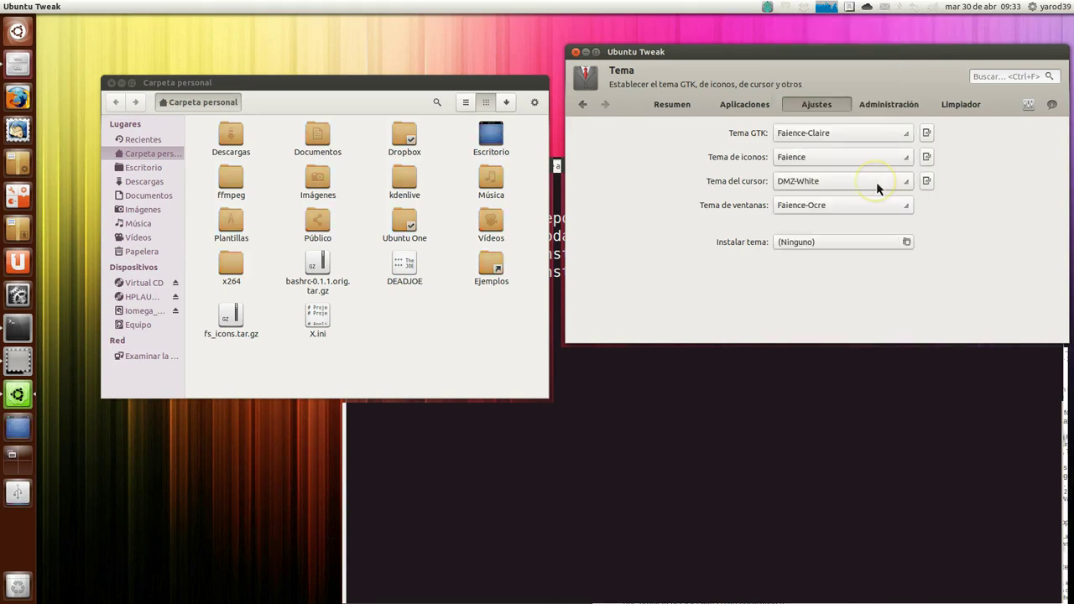
- Select DMZ-White as the cursor theme and set the window theme to Faience
click(878, 183)
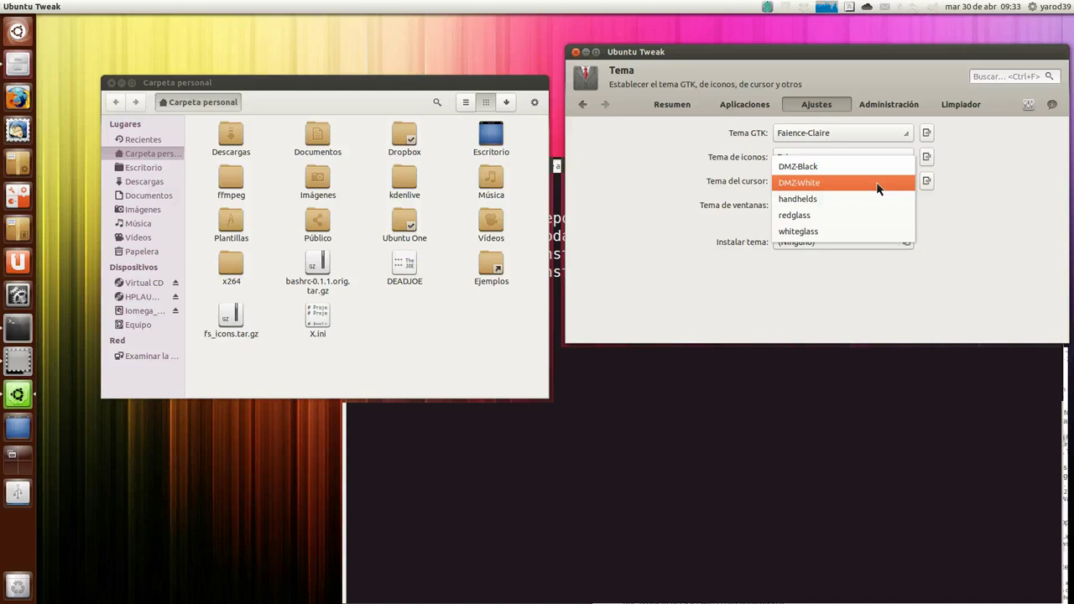
click(876, 186)
click(884, 207)
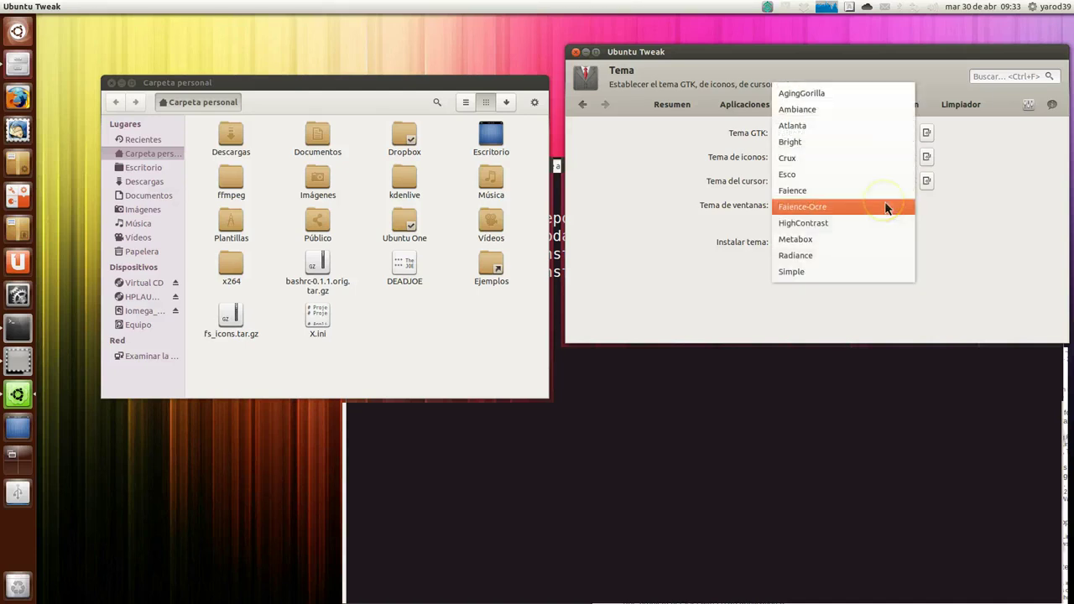
click(887, 189)
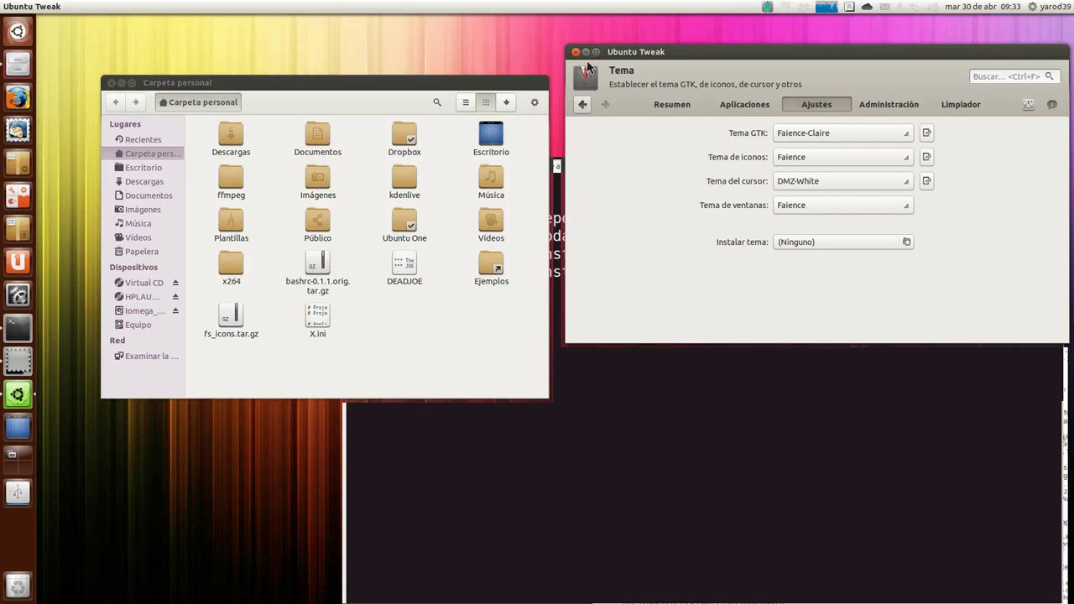
- Return to the settings overview, open Love Wallpaler HD and browse its random online wallpapers
key(alt+Left)
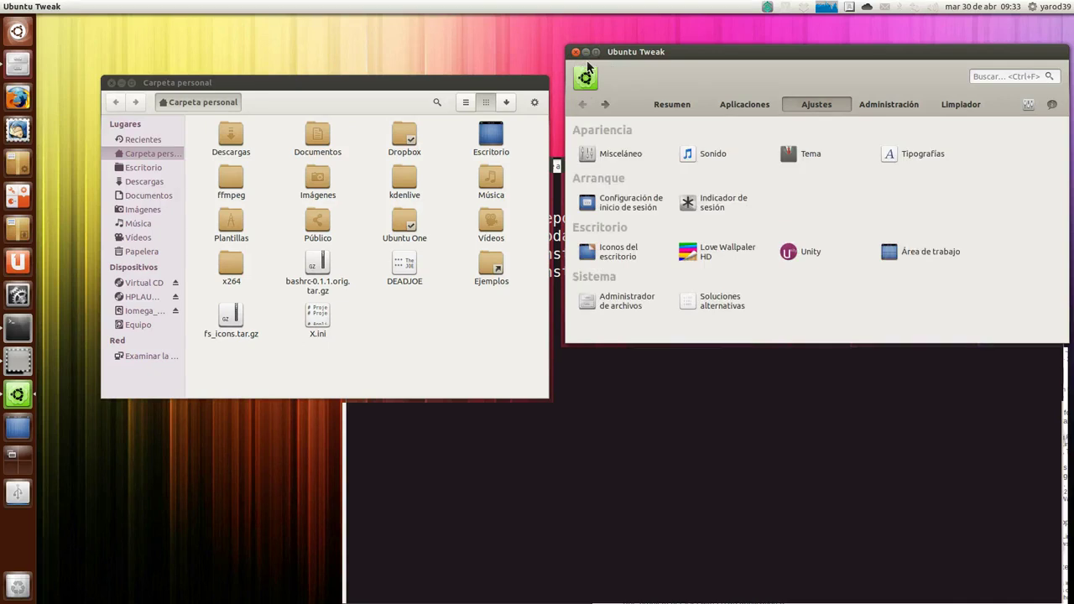
click(722, 250)
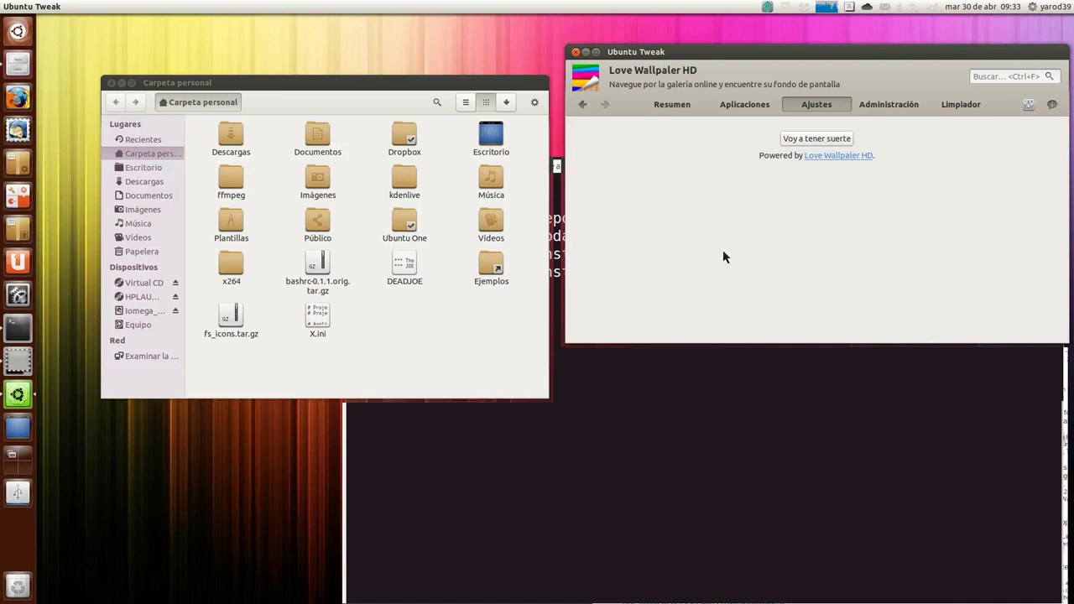
click(807, 140)
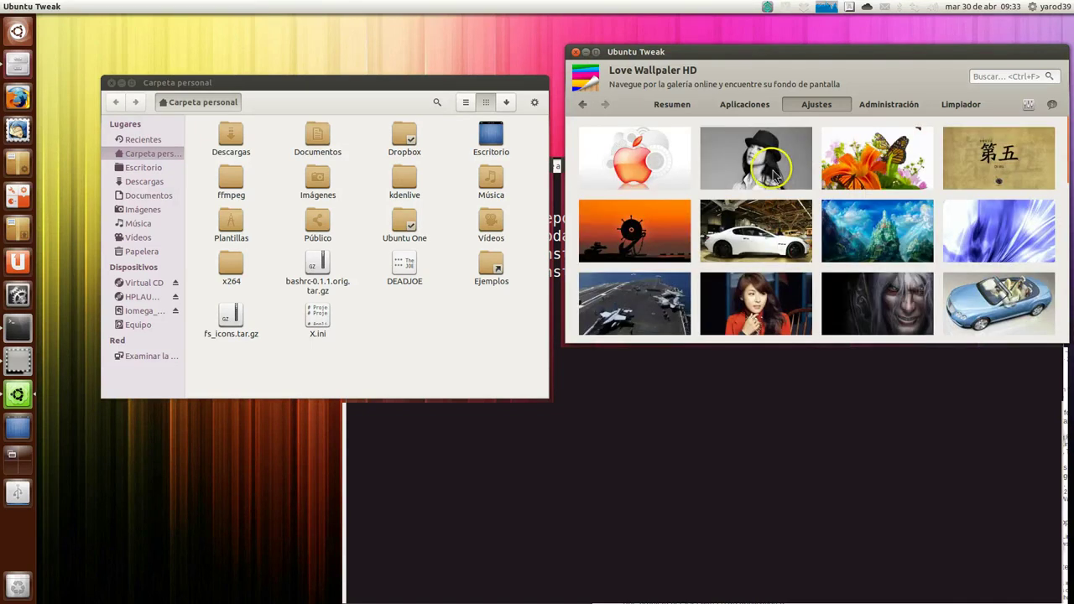
scroll(759, 176, down, 5)
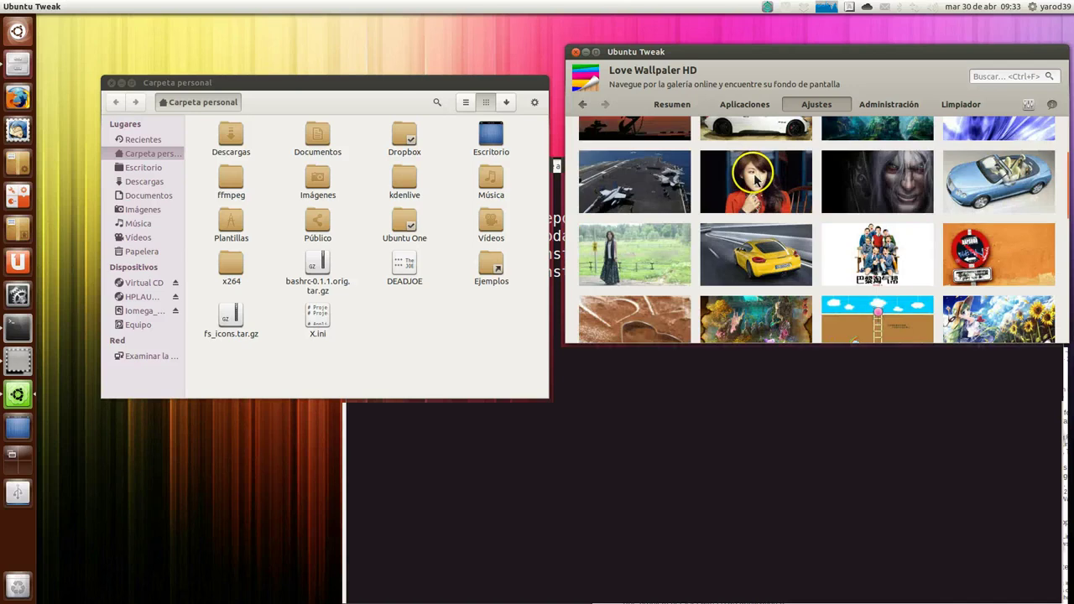
- Look through the rest of the current wallpaper batch and load a new random selection
scroll(751, 174, down, 3)
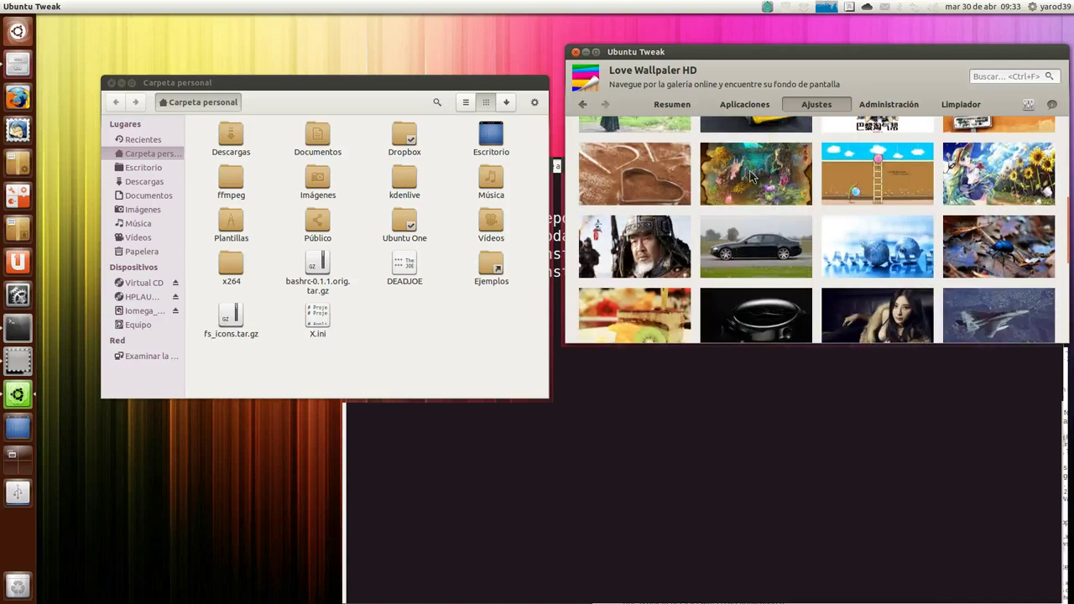
scroll(751, 174, down, 4)
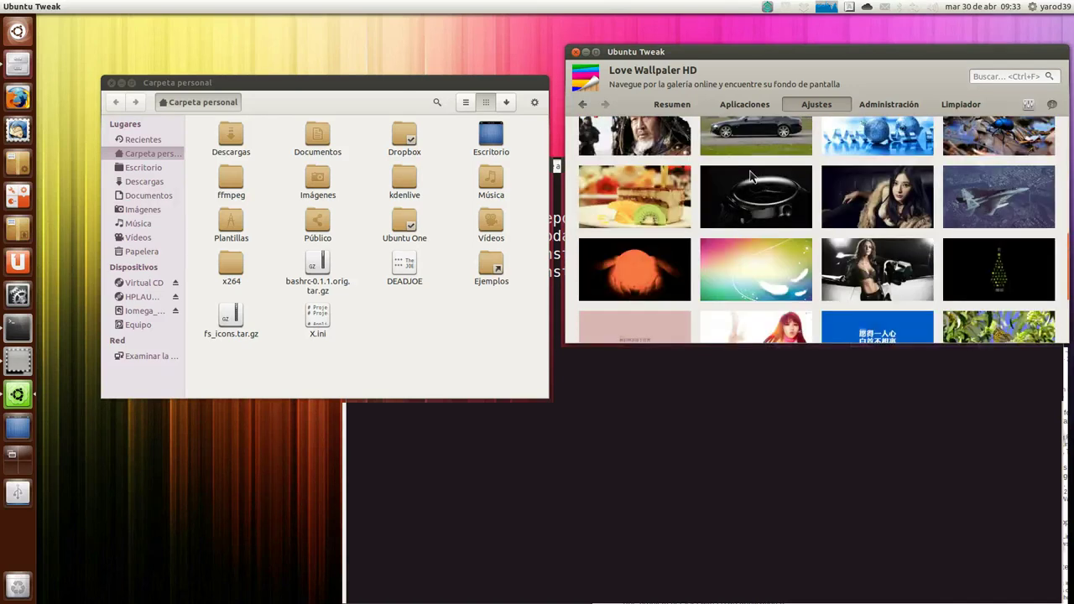
click(751, 176)
click(657, 179)
scroll(696, 199, down, 4)
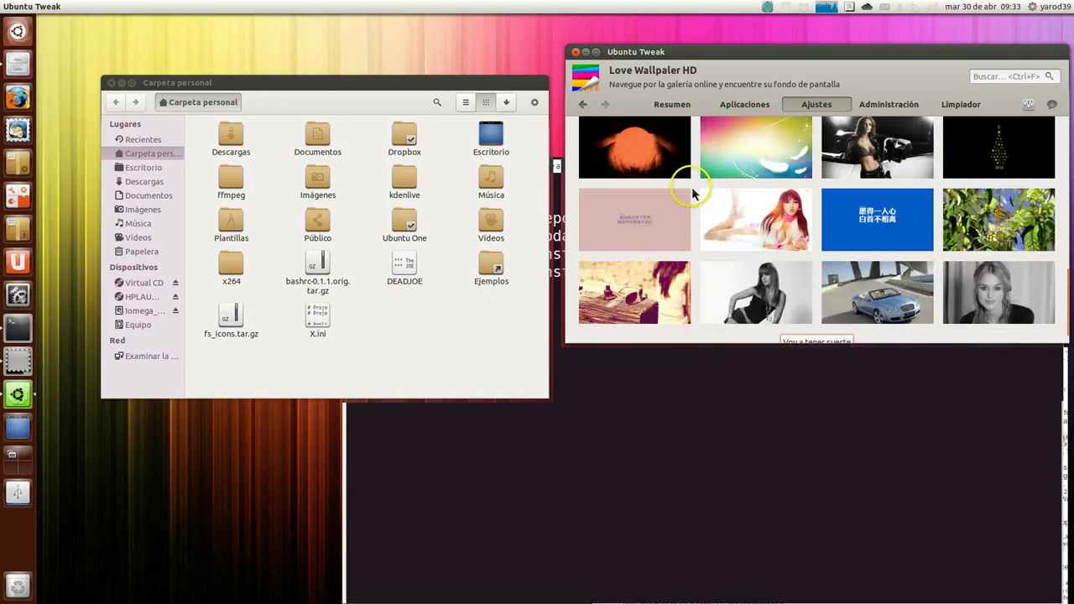
scroll(696, 188, down, 1)
click(822, 320)
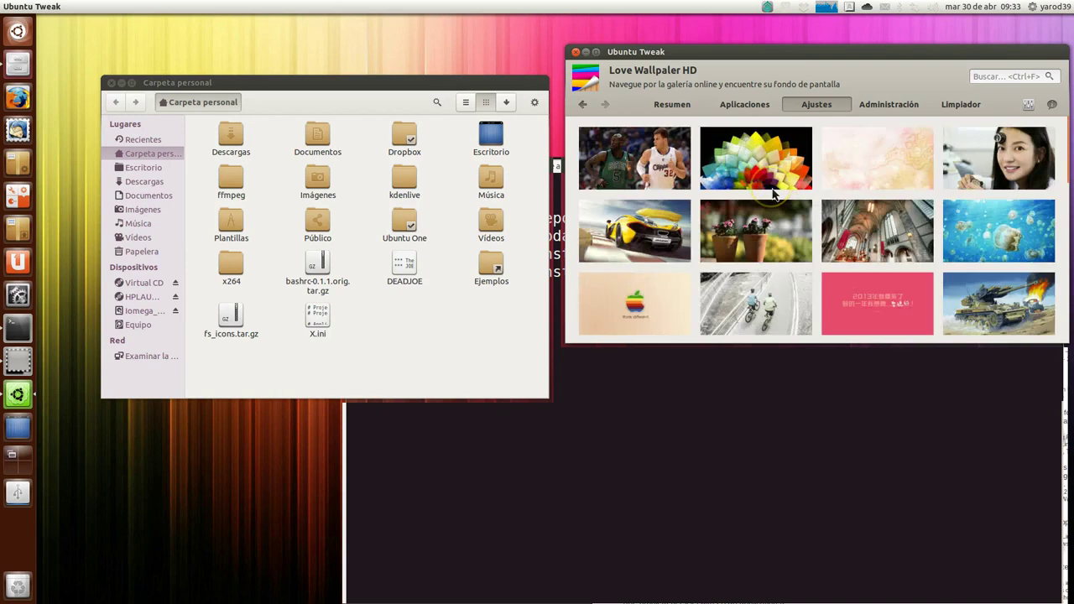
- Browse the second batch of online wallpapers to its end and request another random set
scroll(772, 193, down, 3)
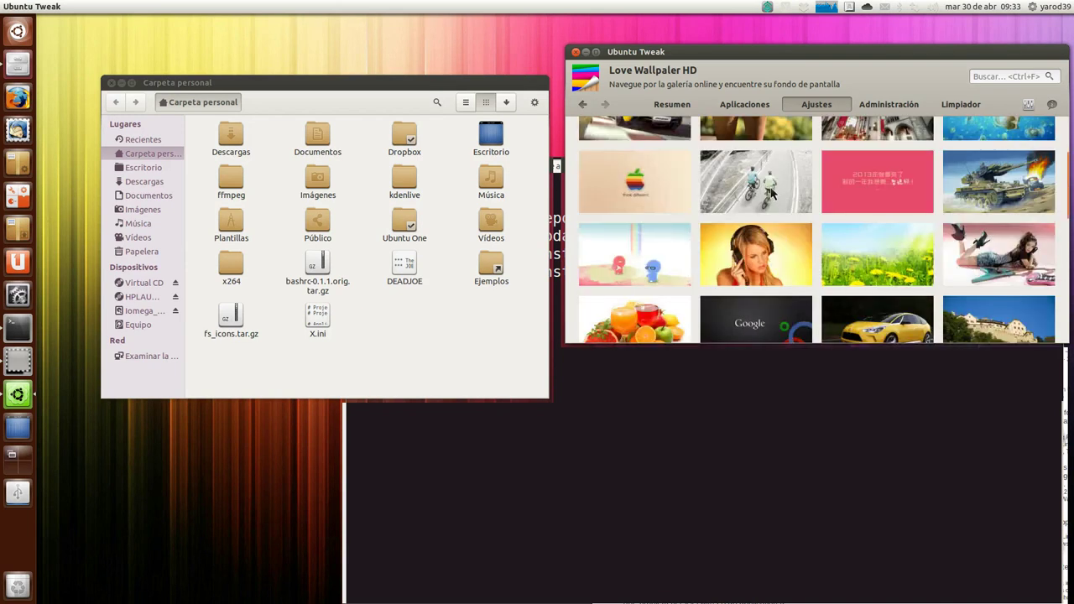
scroll(772, 193, down, 2)
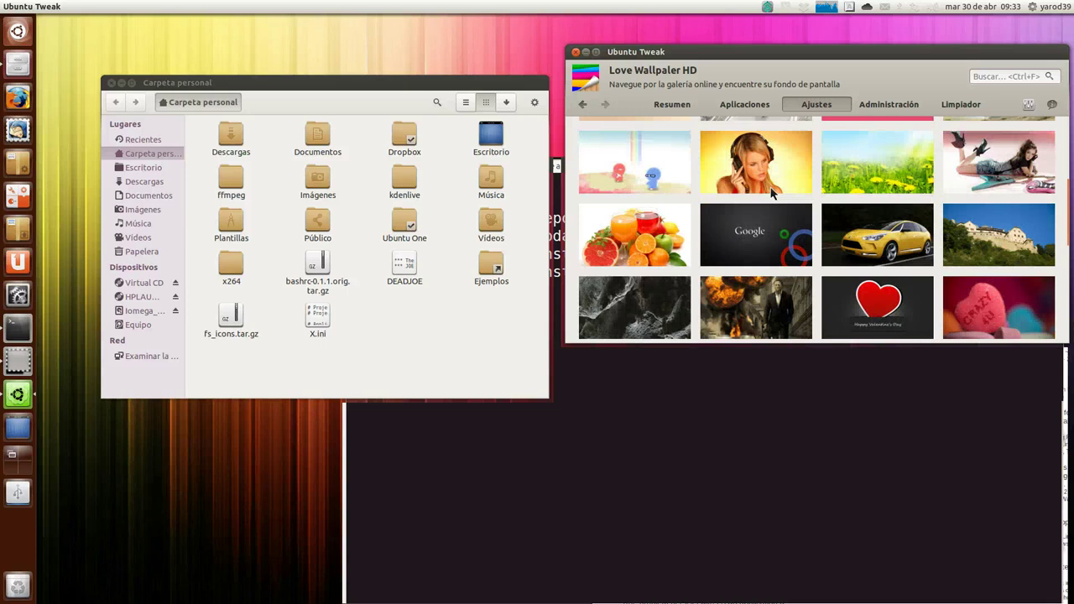
scroll(772, 192, down, 3)
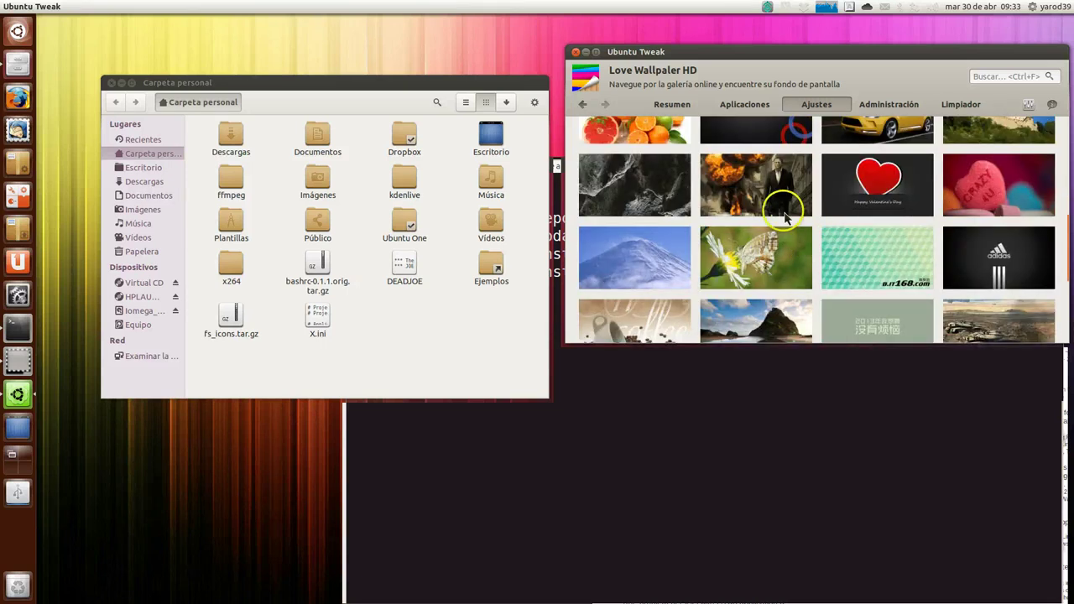
scroll(784, 216, down, 3)
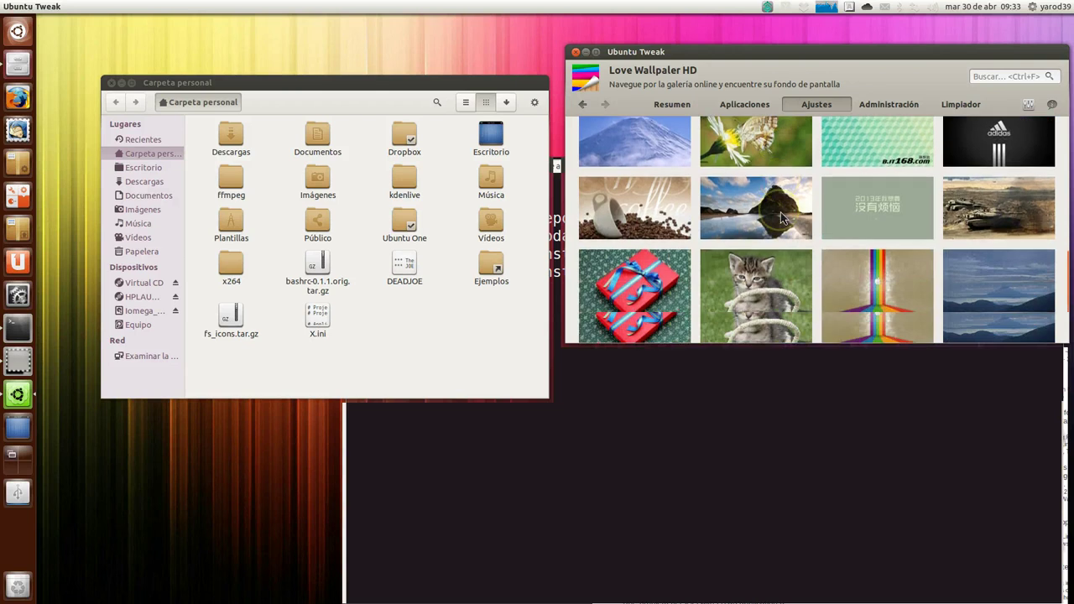
scroll(781, 218, down, 1)
scroll(778, 219, down, 2)
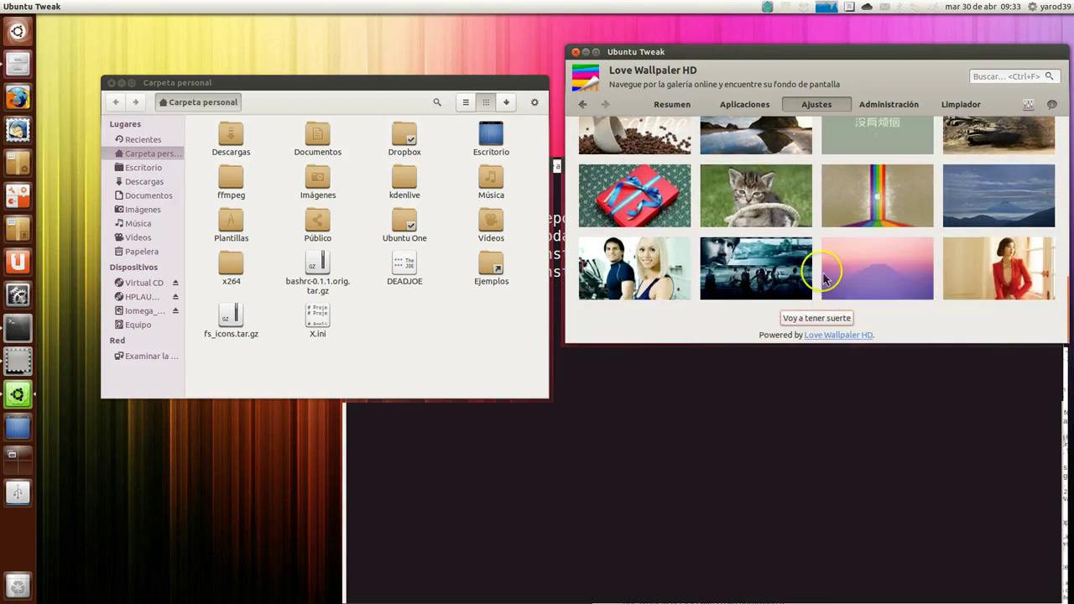
click(815, 318)
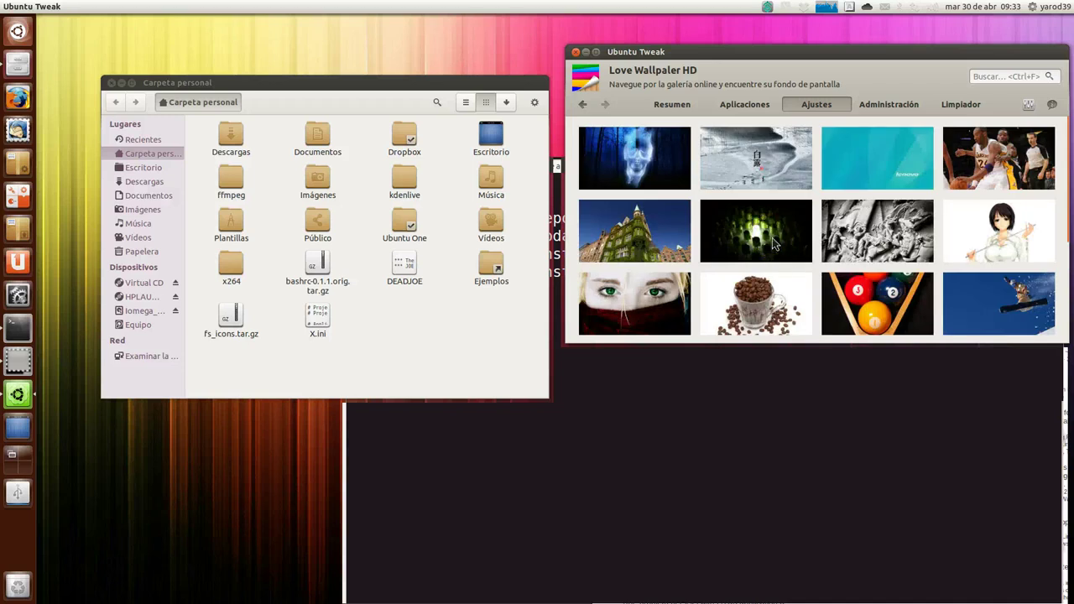
- Find the red HP wallpaper in the newly loaded set and apply it as the desktop background
scroll(772, 237, down, 2)
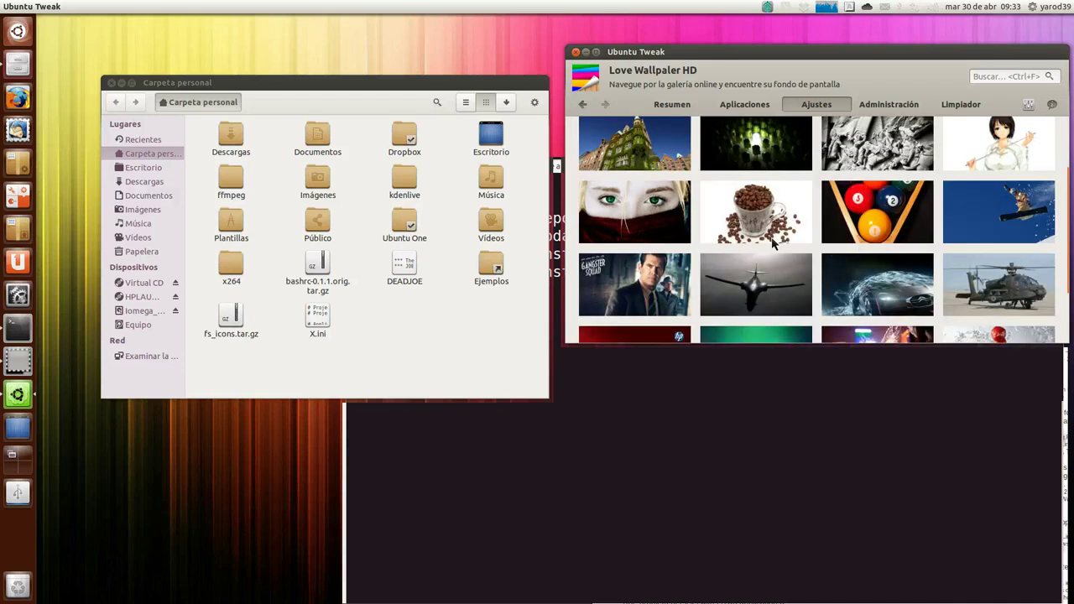
scroll(773, 243, down, 2)
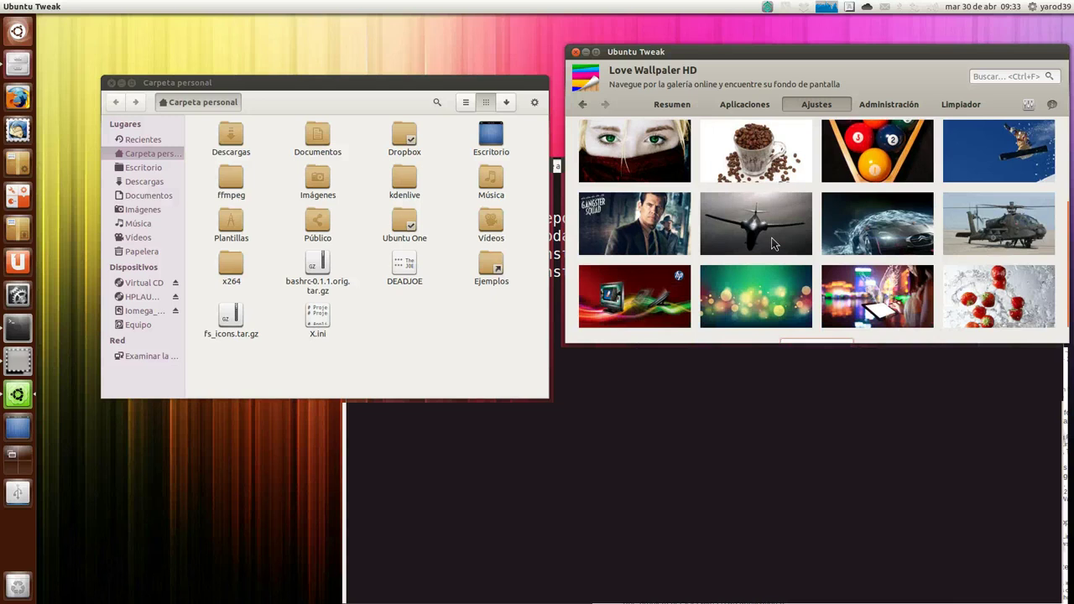
click(671, 306)
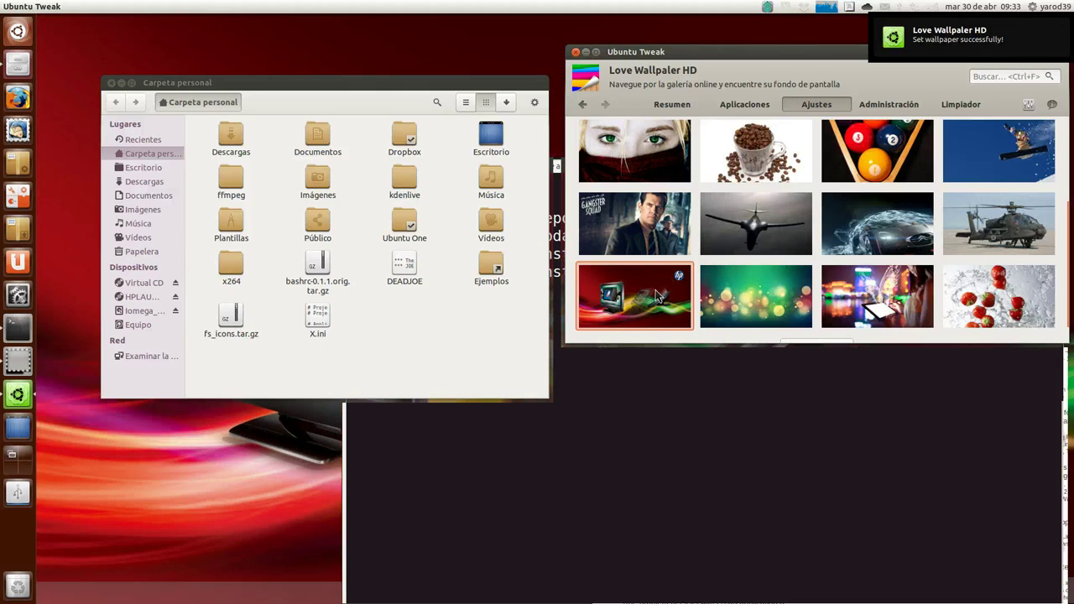
- Close Ubuntu Tweak and the home folder window, and move the terminal with the Faience install commands higher on the desktop
click(574, 53)
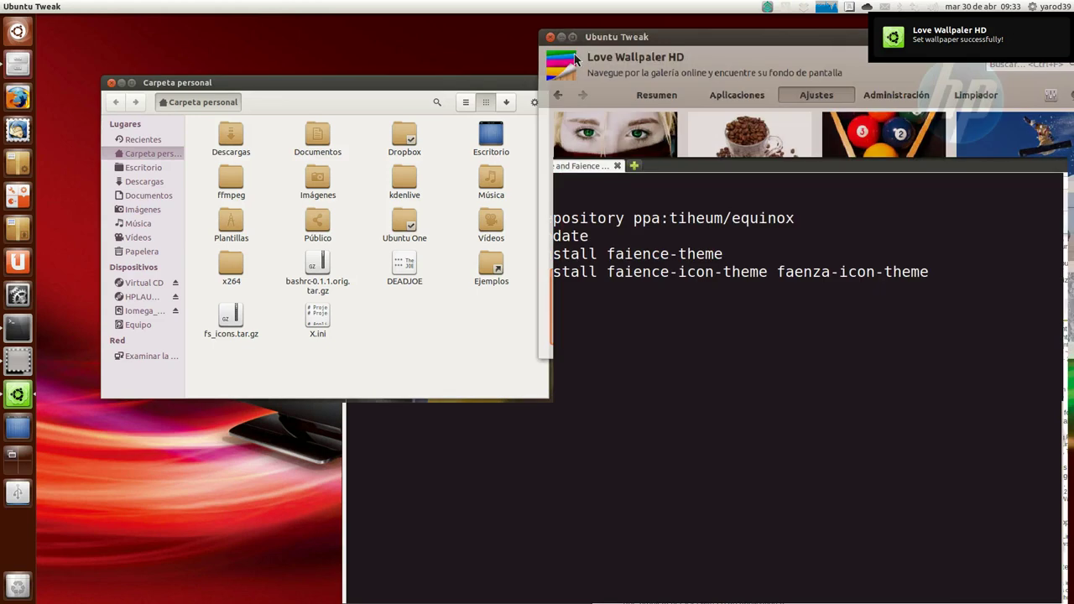
click(111, 83)
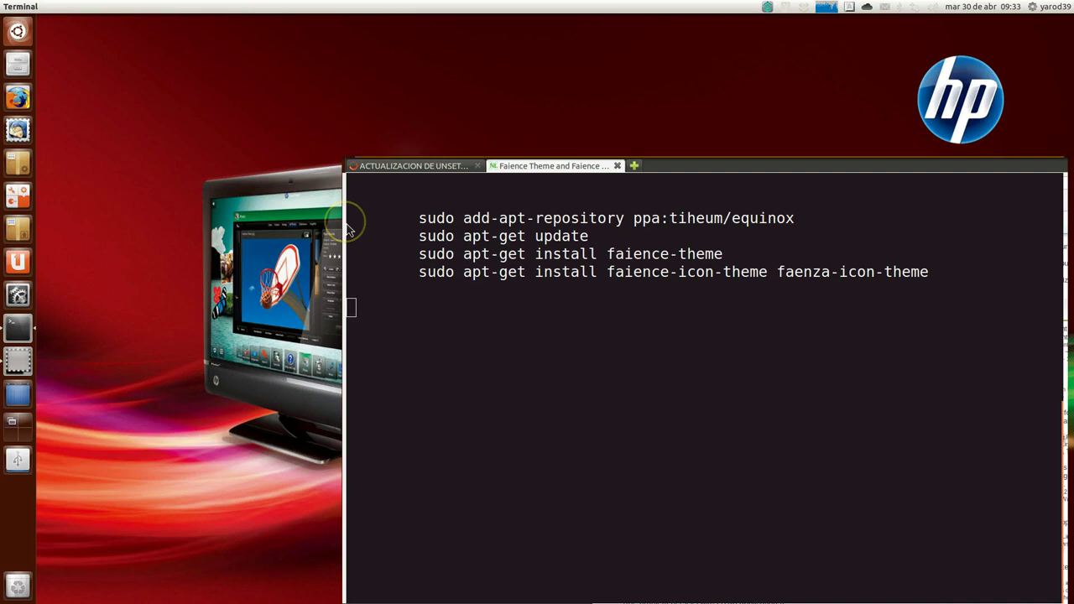
key(alt+Tab)
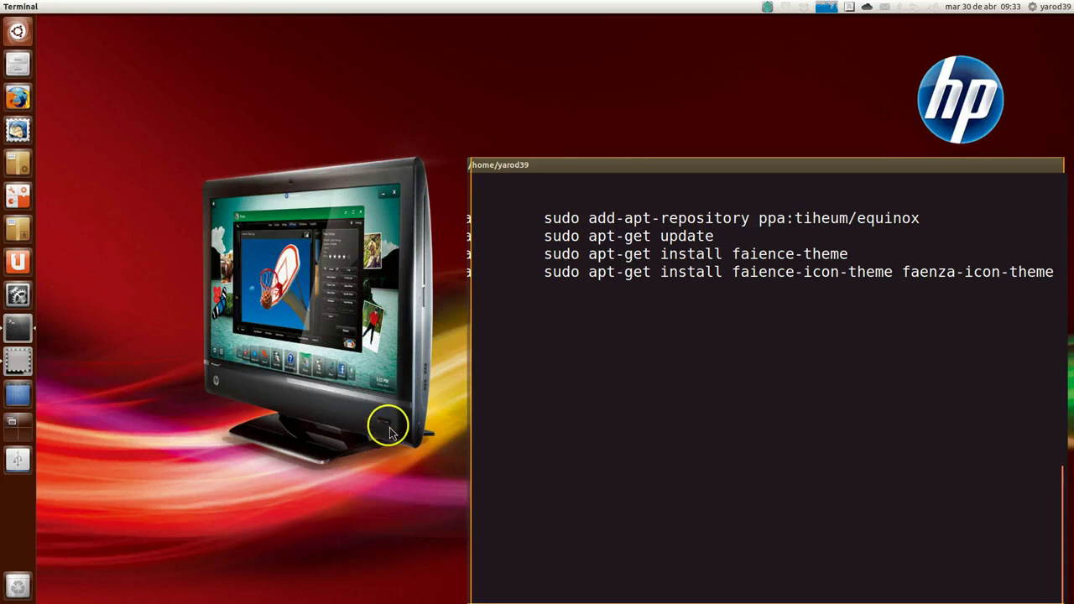
mouse_move(754, 165)
mouse_down()
mouse_move(750, 143)
mouse_move(755, 168)
mouse_up()
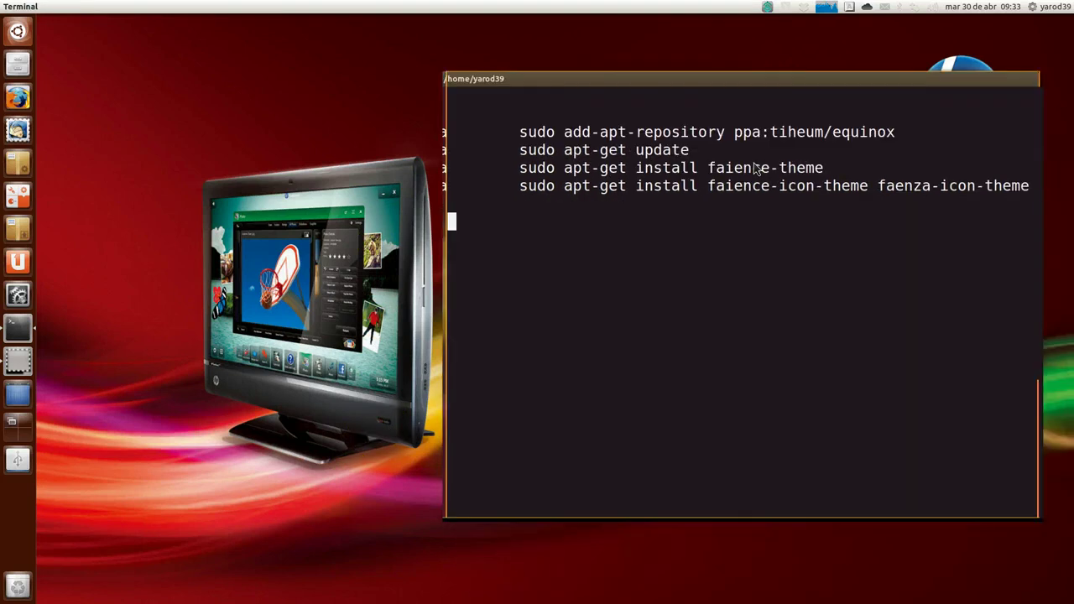
click(731, 89)
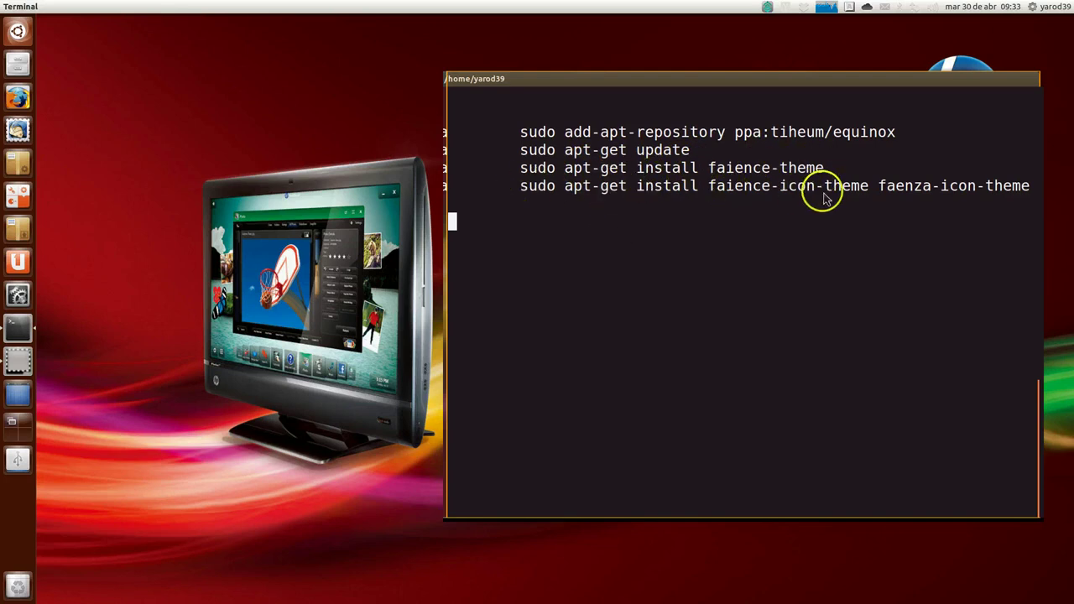
click(469, 77)
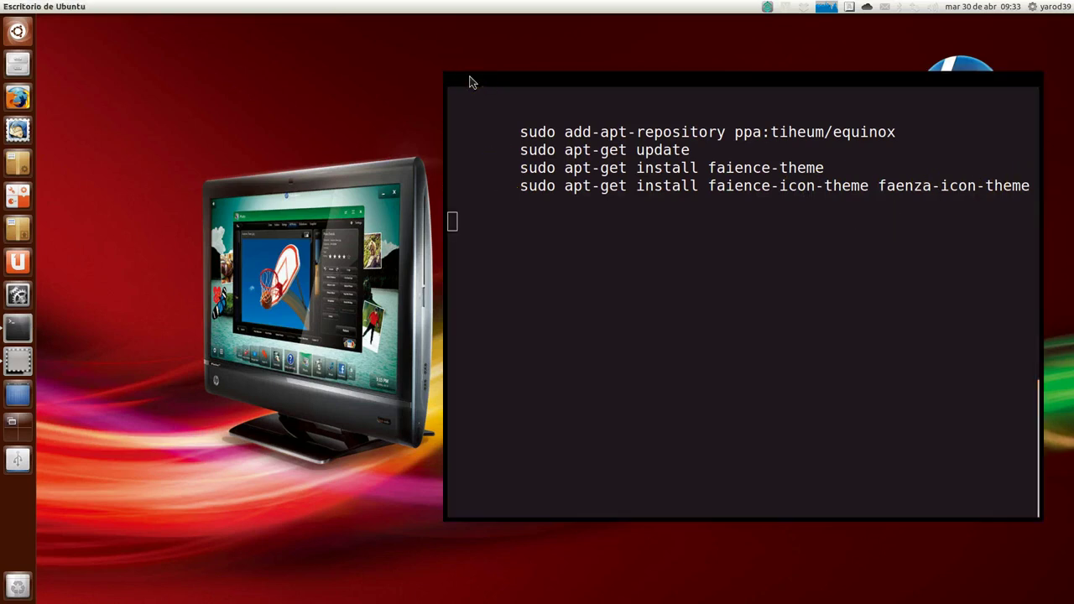